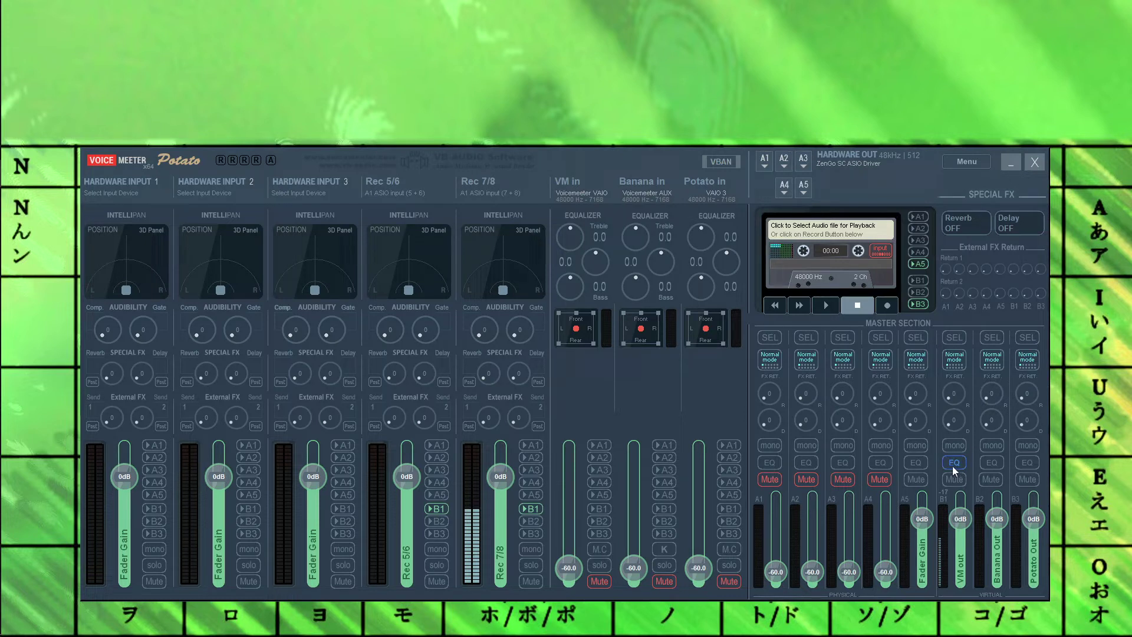
# Step: Toggle the B1 bus EQ on and off and open its equalizer window centred over the mixer
pyautogui.click(953, 465)
pyautogui.click(956, 463)
pyautogui.rightClick(954, 465)
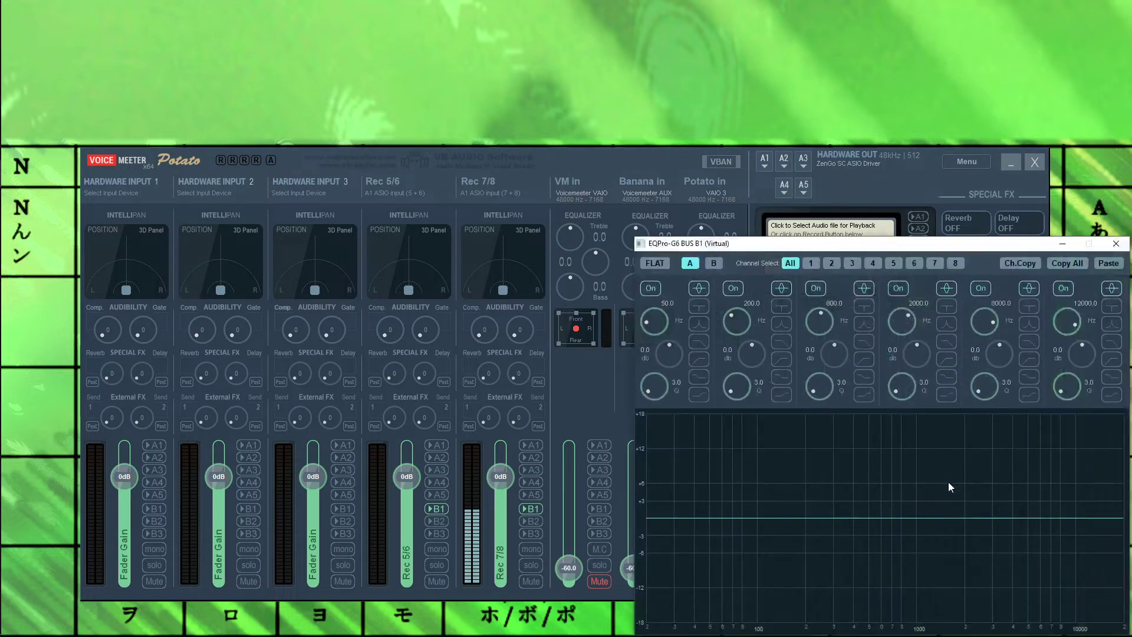
pyautogui.moveTo(851, 248); pyautogui.dragTo(508, 135)
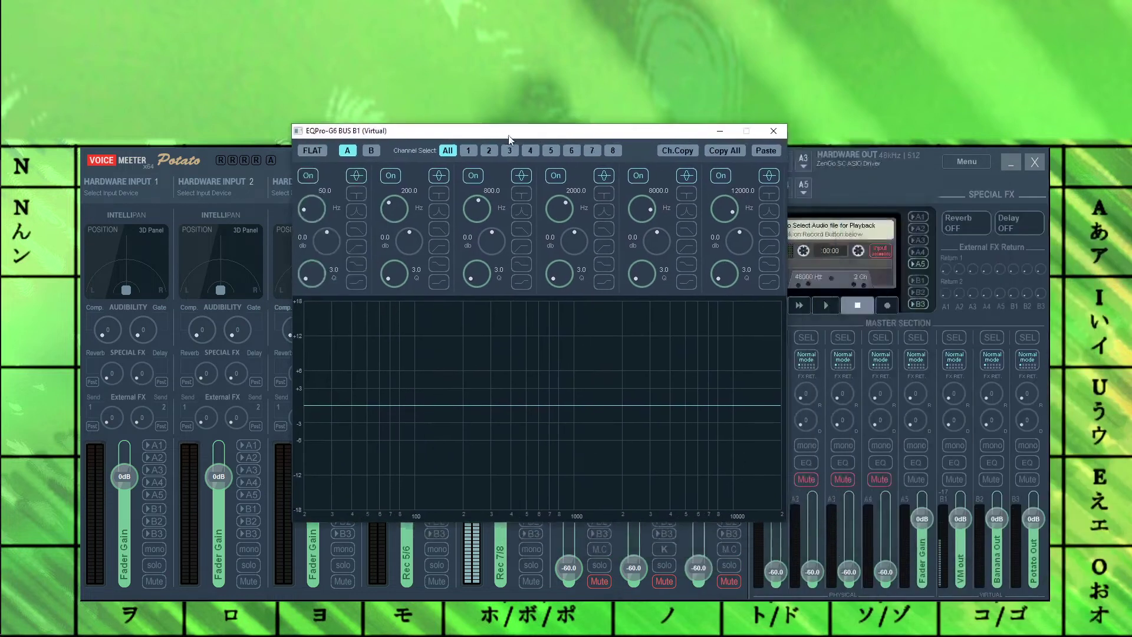
pyautogui.click(950, 462)
pyautogui.click(951, 460)
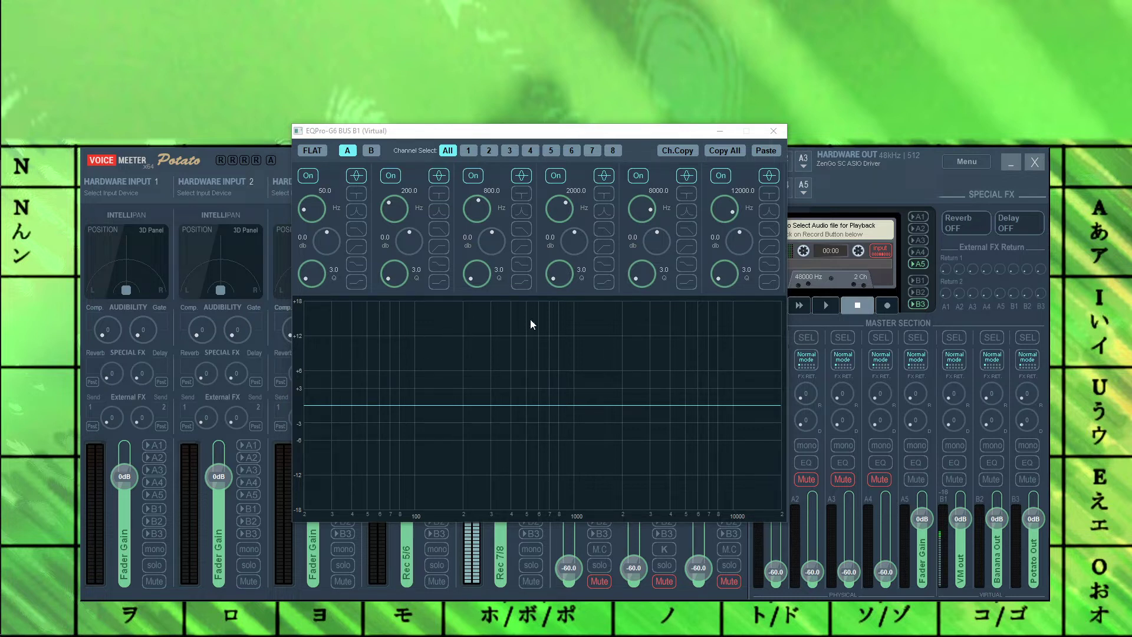
# Step: Try the equalizer graph's scale at -72 to +18 dB and at -54 to +18 dB
pyautogui.rightClick(525, 351)
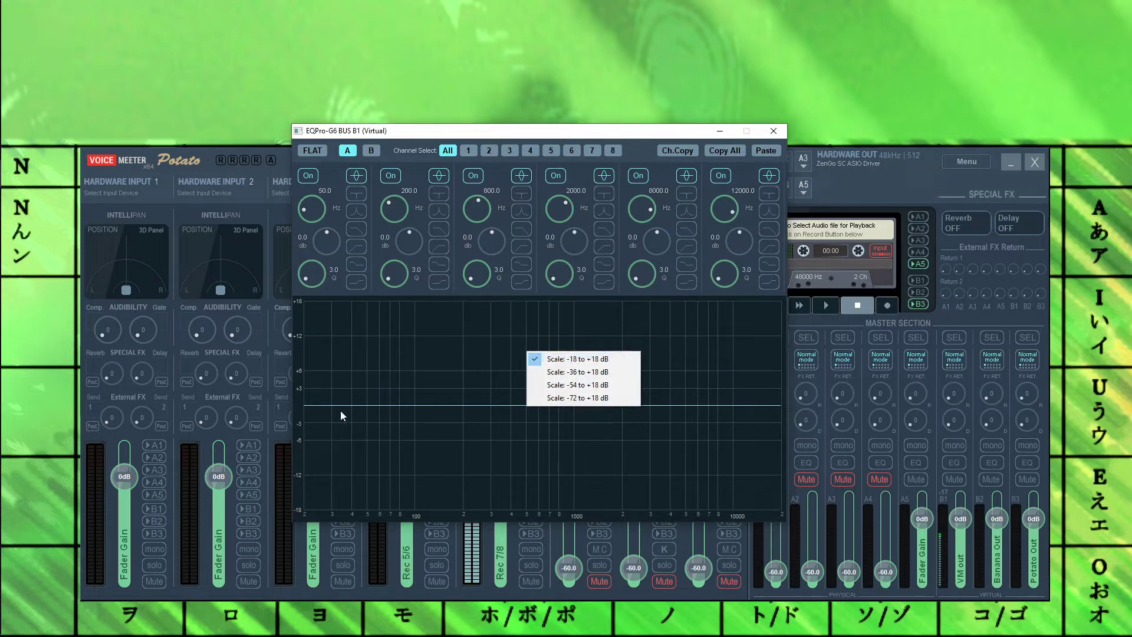
pyautogui.click(593, 400)
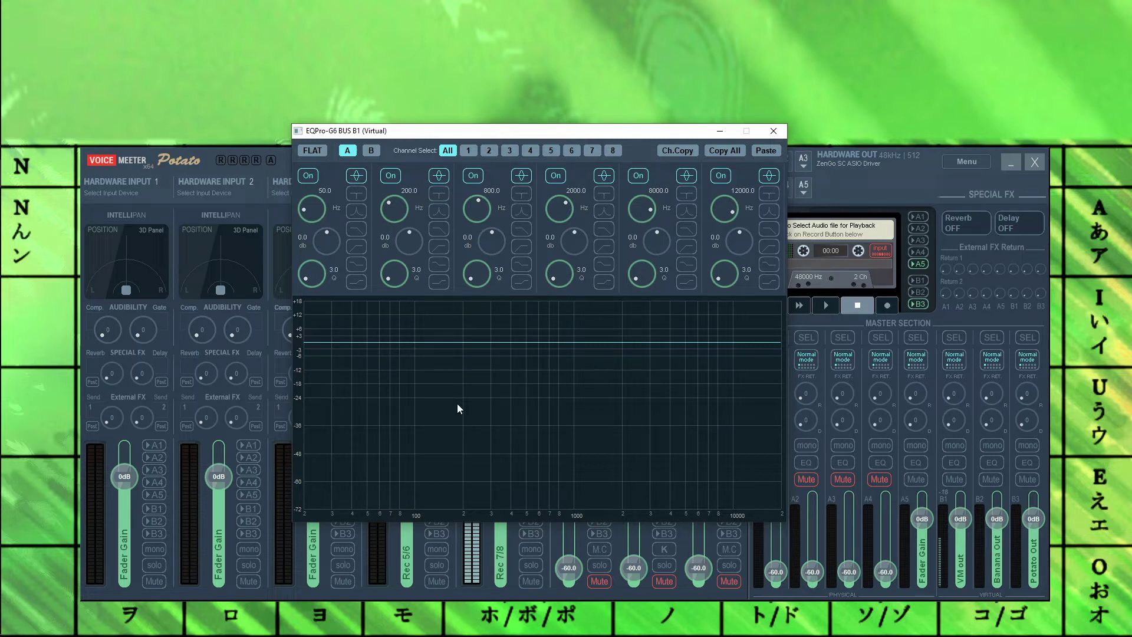
pyautogui.rightClick(504, 352)
pyautogui.click(582, 388)
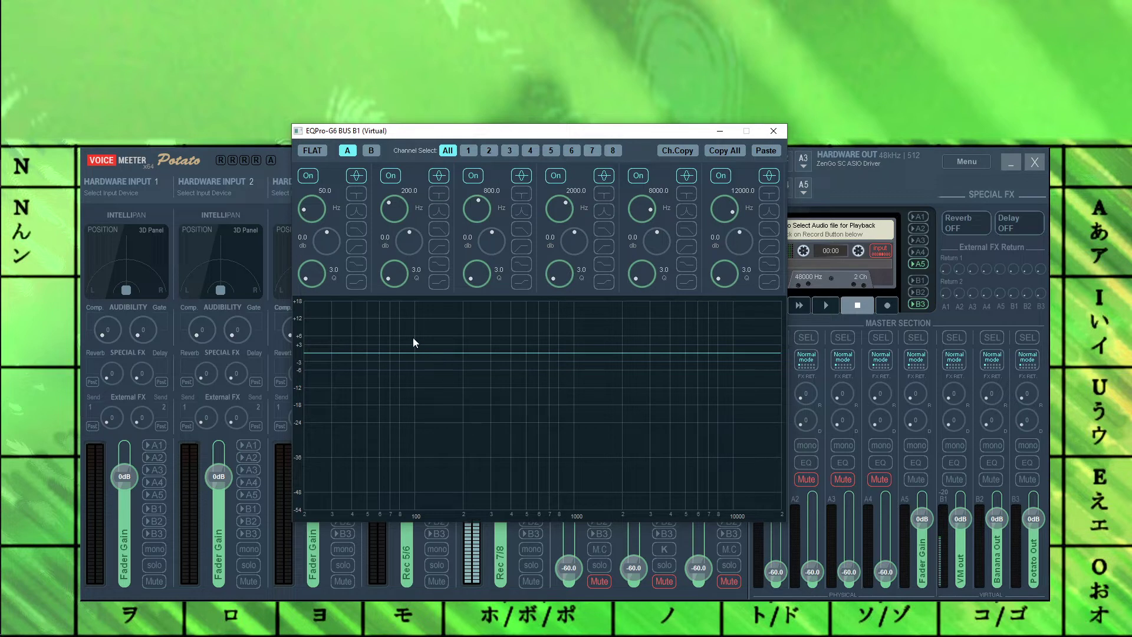
pyautogui.rightClick(530, 318)
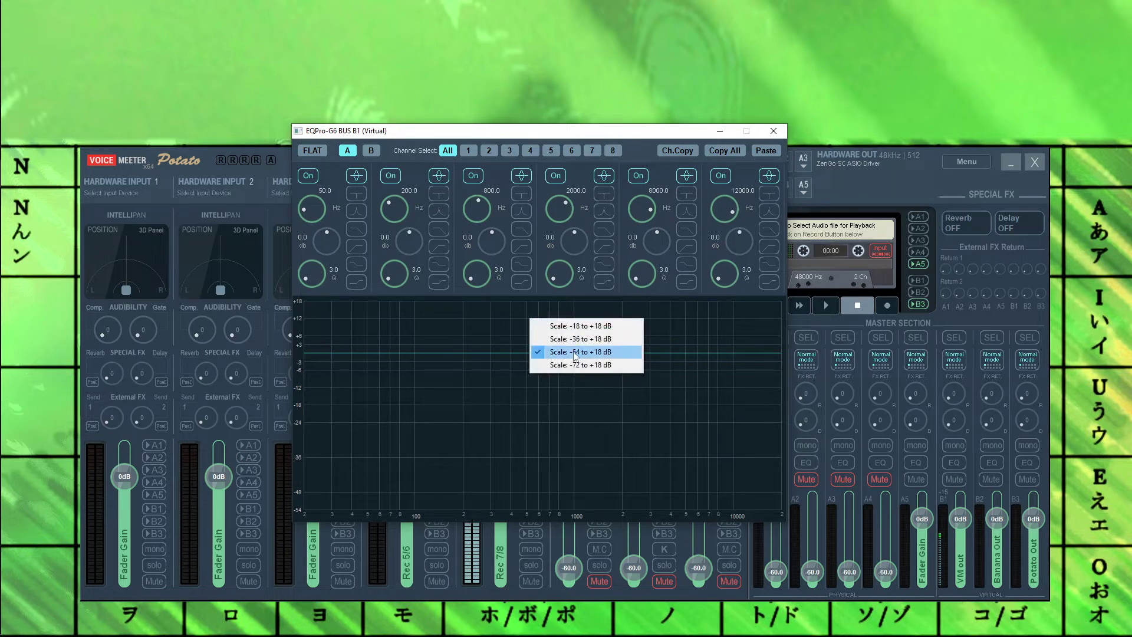
pyautogui.click(603, 133)
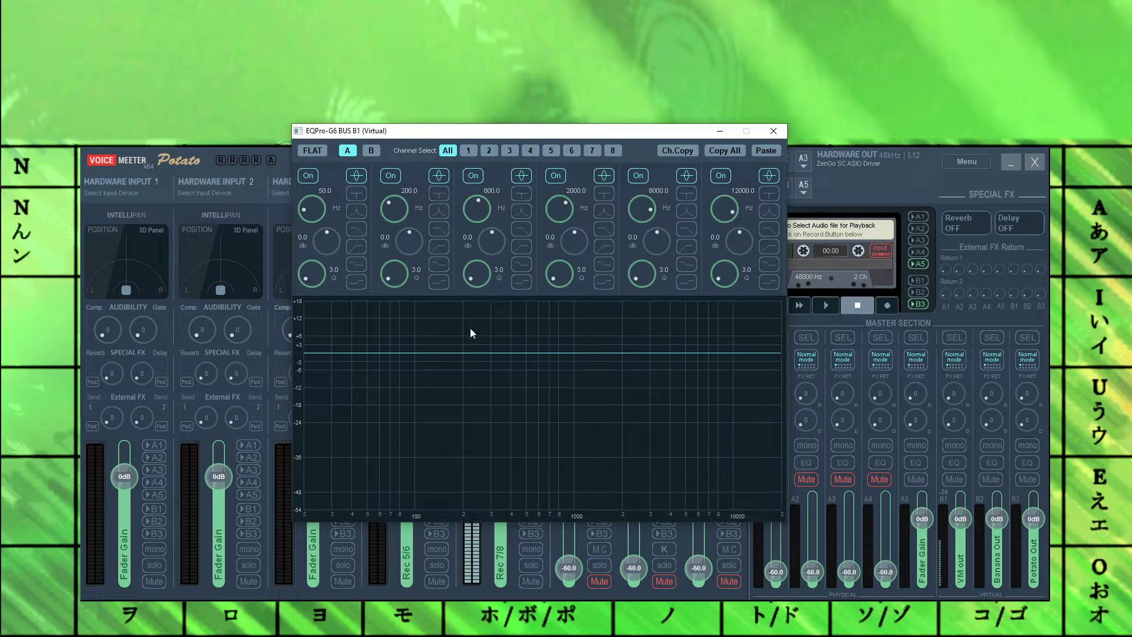
# Step: Switch the graph scale between -18 to +18 dB and -54 to +18 dB, leaving it at -18 to +18 dB
pyautogui.rightClick(437, 335)
pyautogui.click(518, 342)
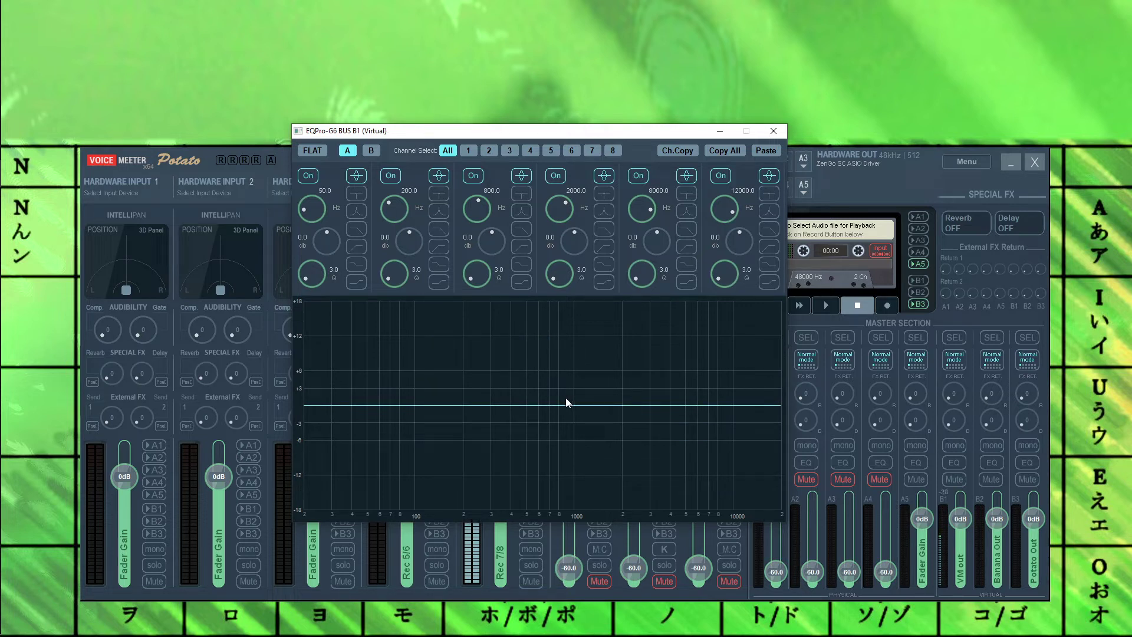
pyautogui.rightClick(622, 412)
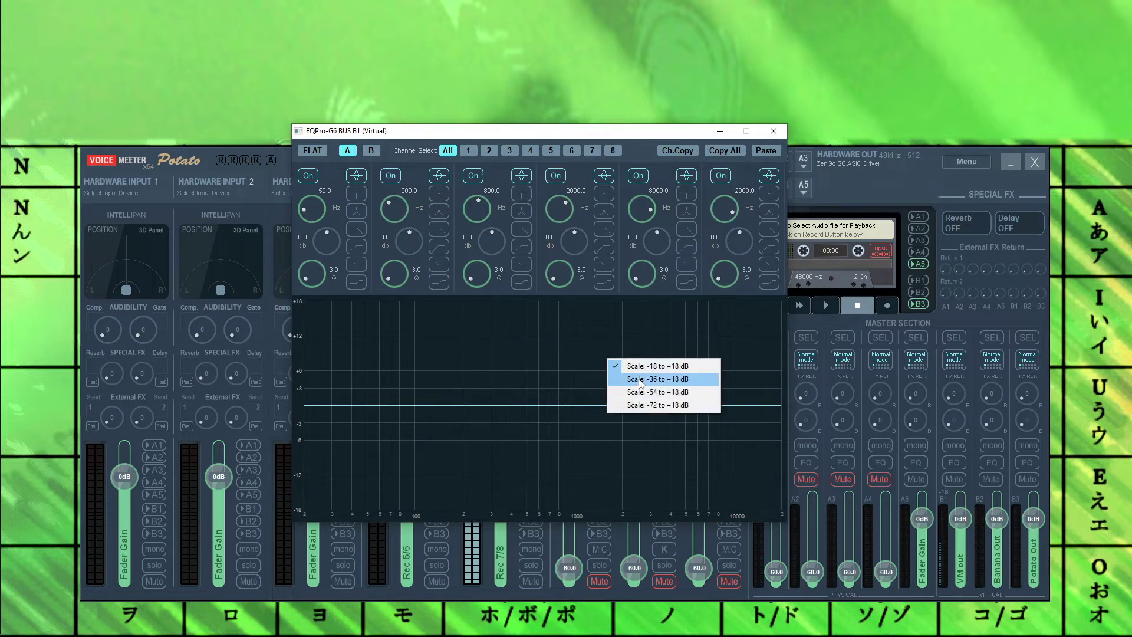
pyautogui.click(657, 393)
pyautogui.rightClick(501, 408)
pyautogui.click(531, 354)
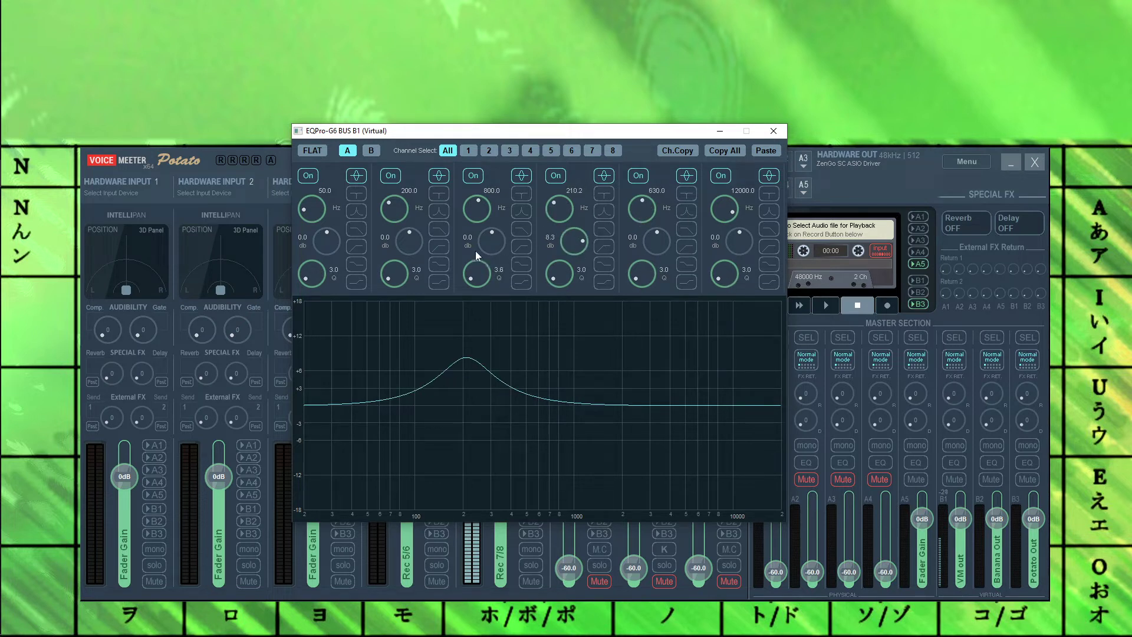
# Step: Shape band 3 to about 5228.5 Hz, 6.5 dB gain and Q 9.1, and reset the whole equalizer to flat
pyautogui.moveTo(475, 214); pyautogui.dragTo(479, 195)
pyautogui.moveTo(497, 238); pyautogui.dragTo(505, 210)
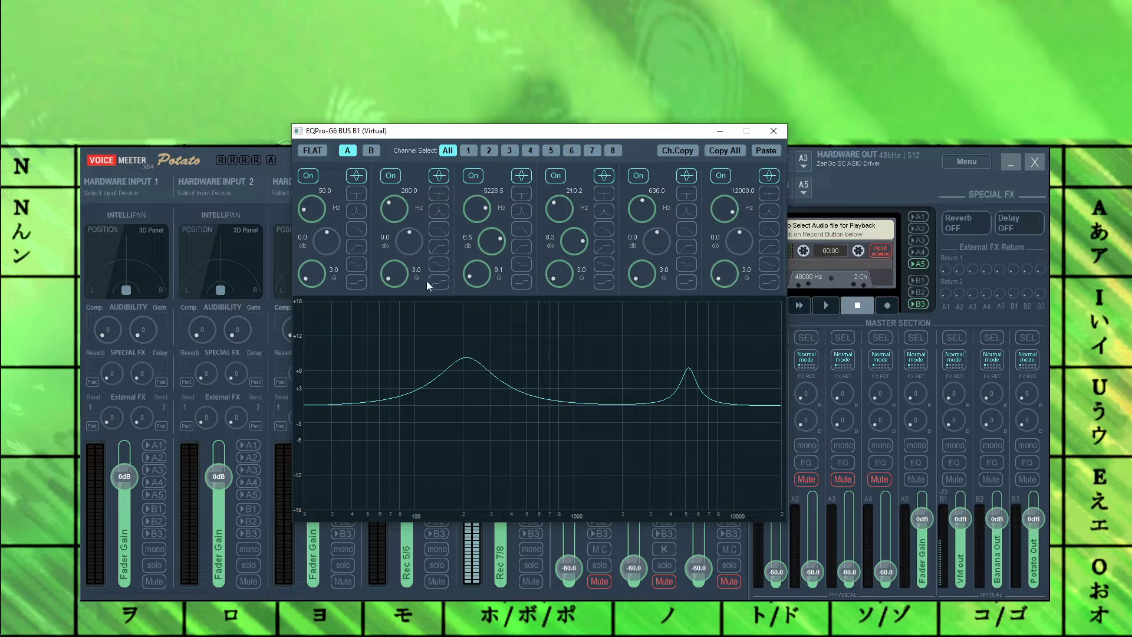
pyautogui.click(319, 155)
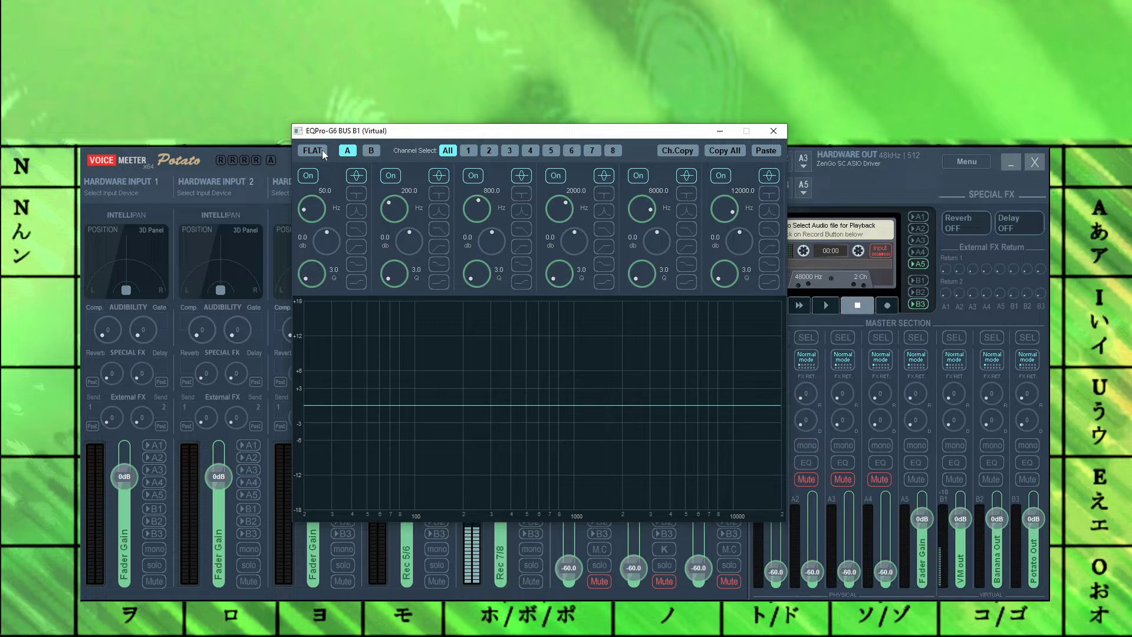
# Step: Compare equalizer memories A and B by switching repeatedly between them, ending on B
pyautogui.click(364, 150)
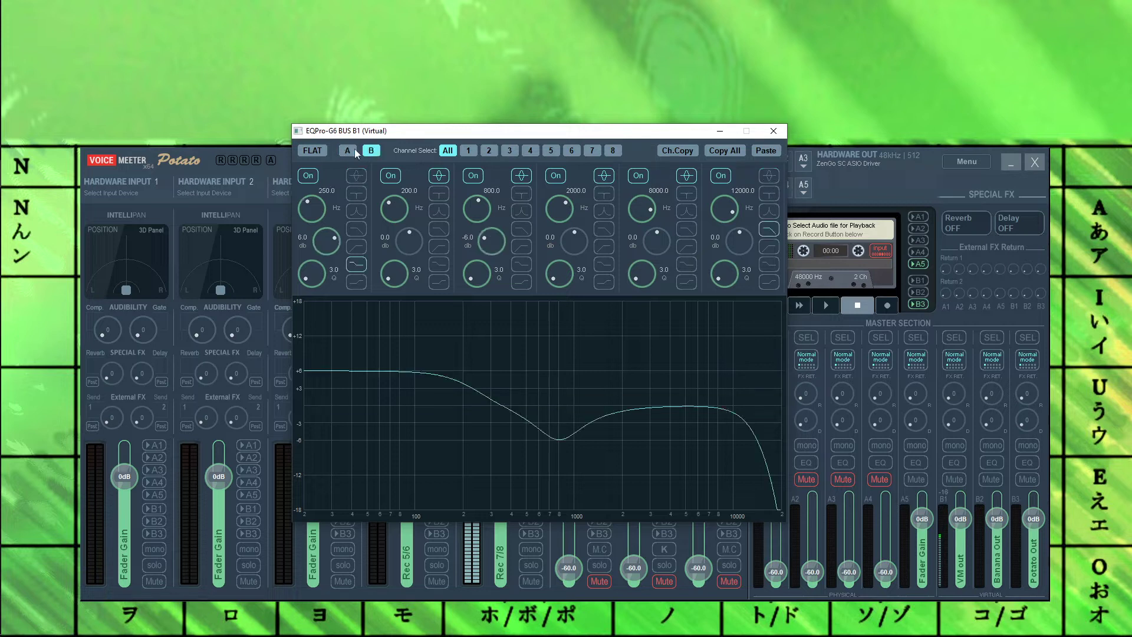
pyautogui.click(347, 151)
pyautogui.click(371, 150)
pyautogui.click(348, 152)
pyautogui.click(370, 151)
pyautogui.click(347, 152)
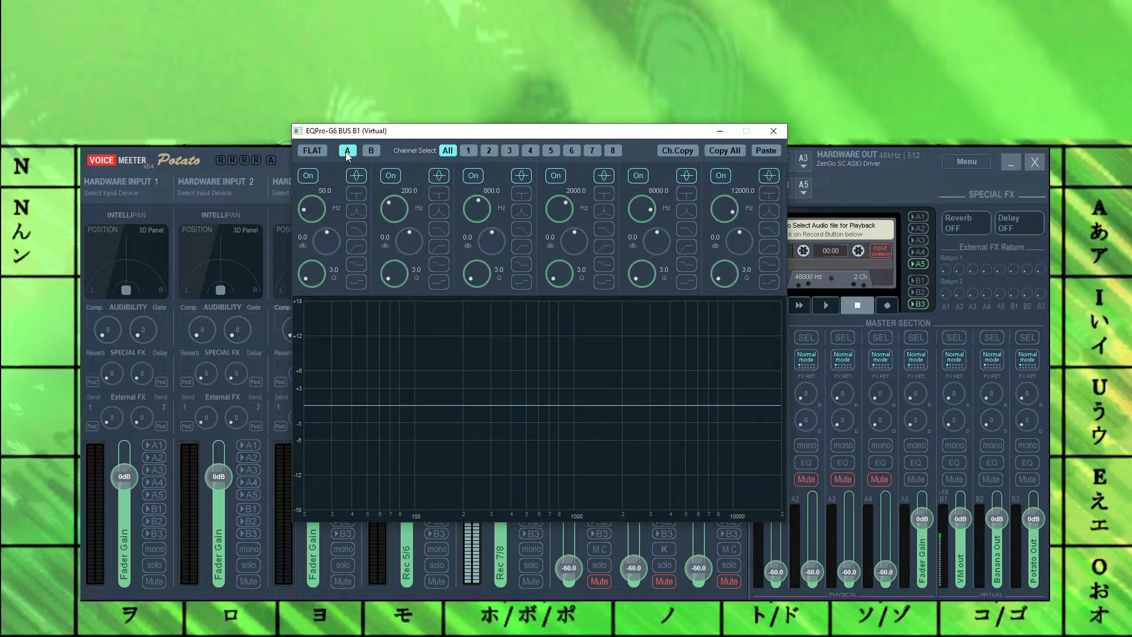
pyautogui.click(370, 150)
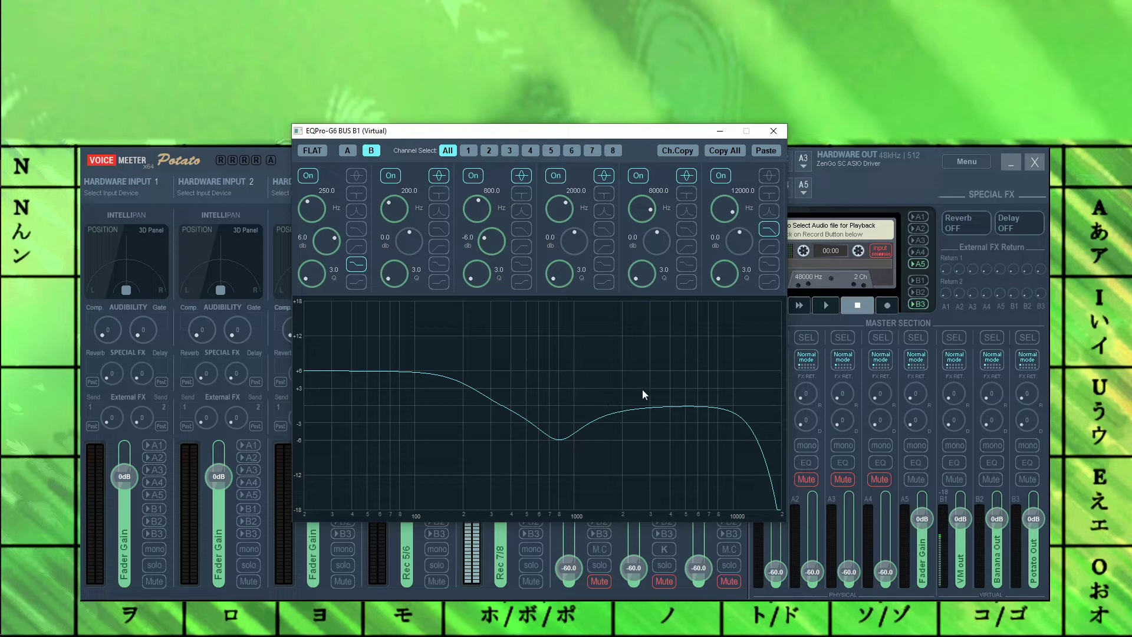
pyautogui.click(347, 150)
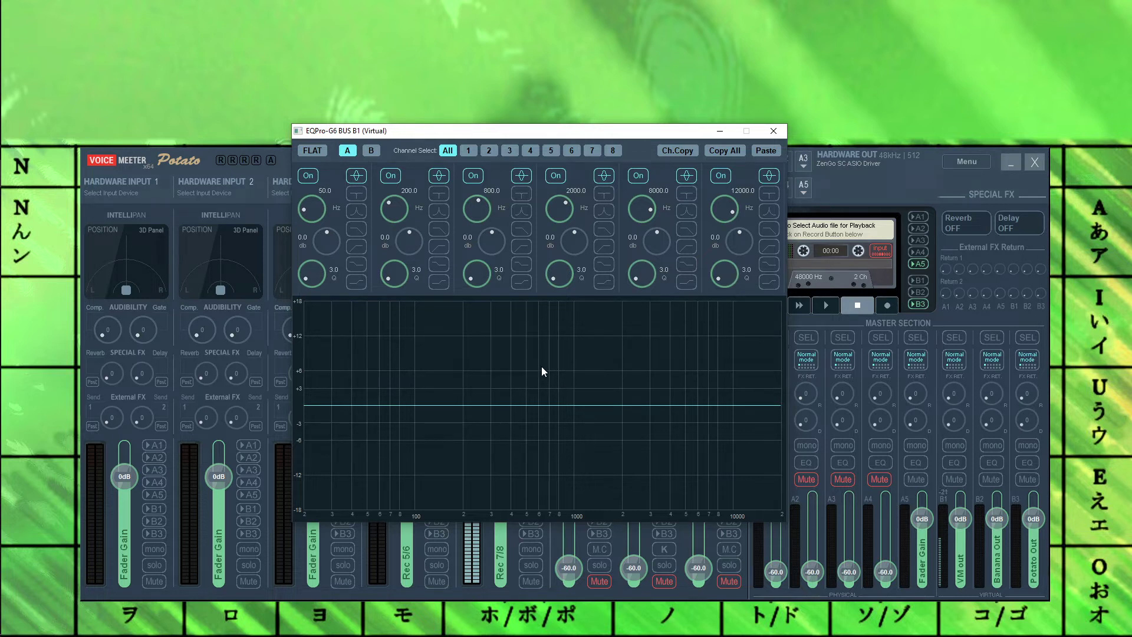
pyautogui.click(370, 150)
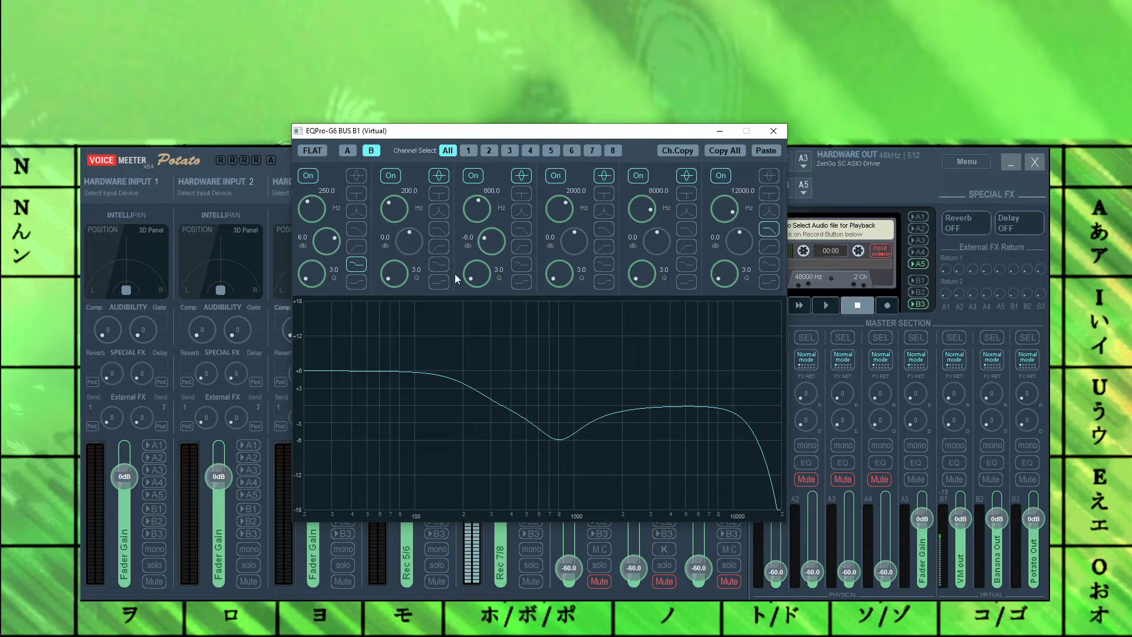
pyautogui.click(349, 150)
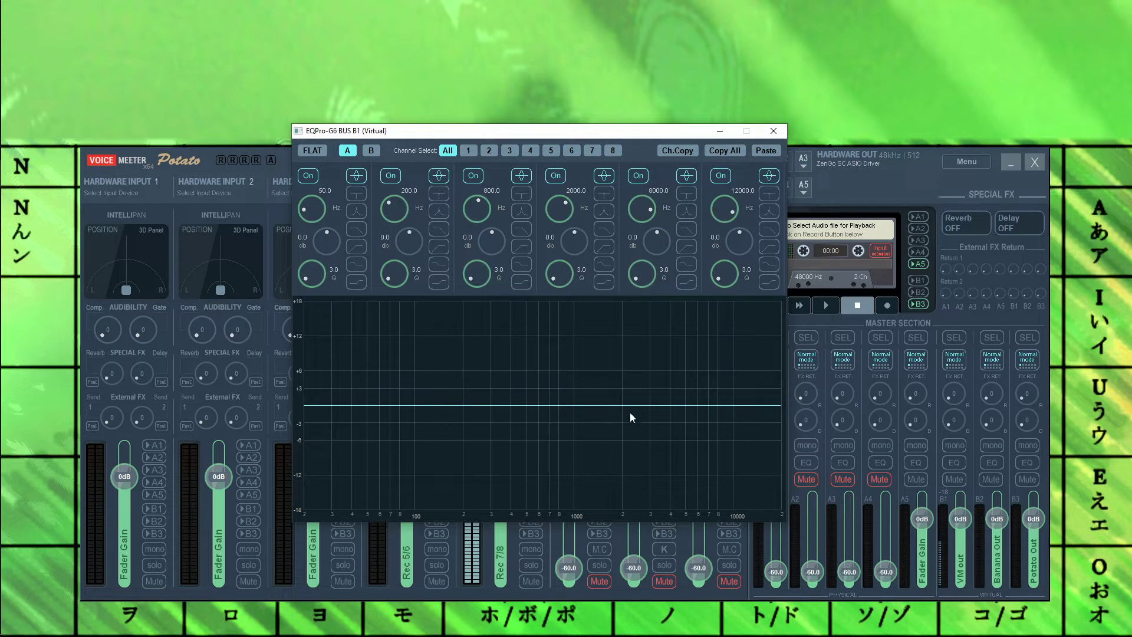
pyautogui.click(368, 153)
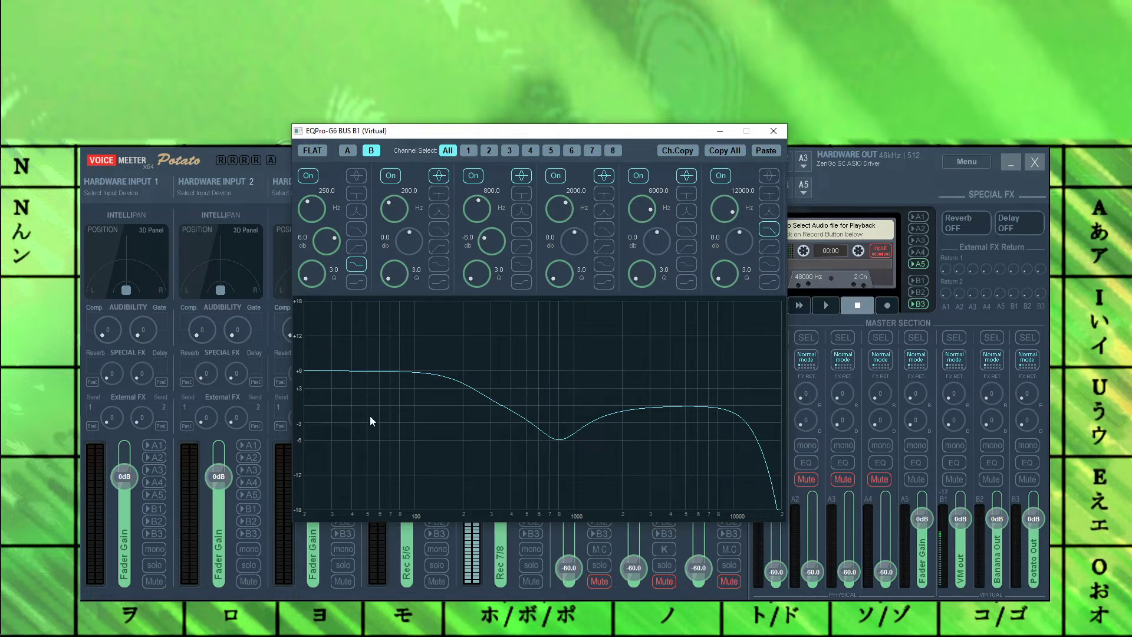
# Step: Show memory B's curve on the -72 to +18 dB scale and restore the -18 to +18 dB scale
pyautogui.rightClick(564, 356)
pyautogui.click(609, 405)
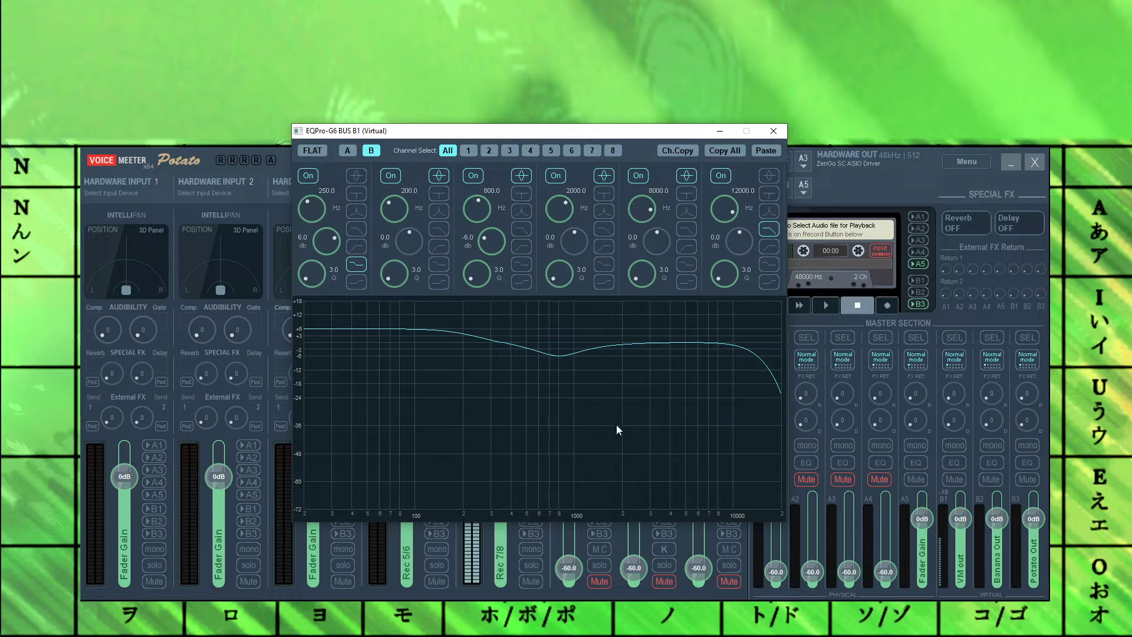
pyautogui.rightClick(538, 334)
pyautogui.click(579, 342)
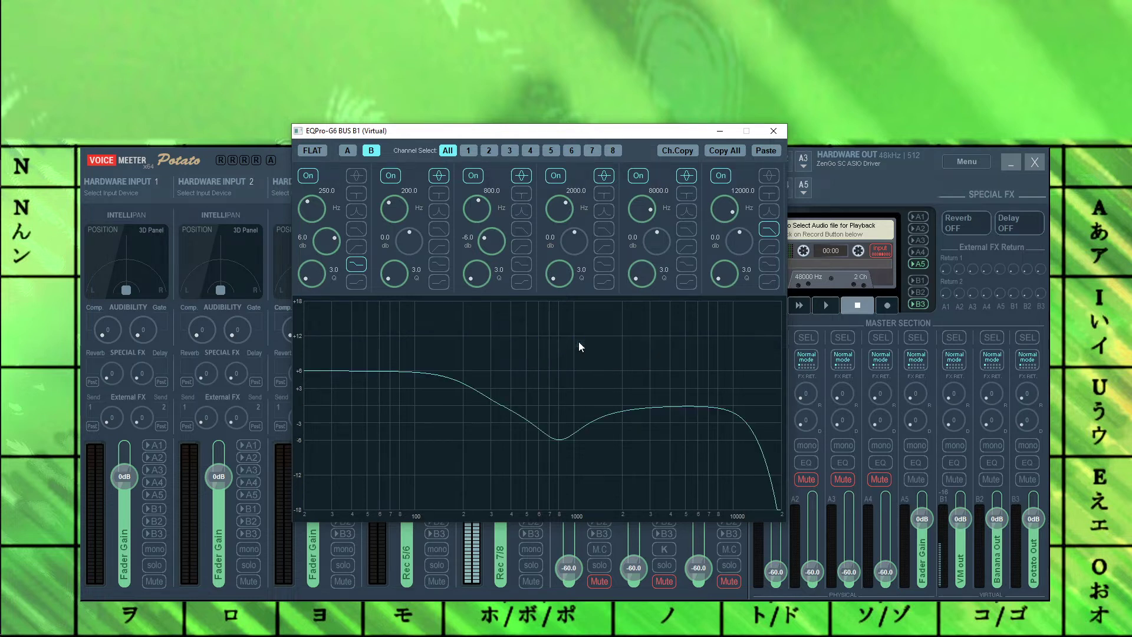
pyautogui.rightClick(579, 343)
pyautogui.click(597, 352)
# Step: Select channel 3, restore the selection to all channels, and switch the equalizer to memory A
pyautogui.click(504, 150)
pyautogui.click(449, 151)
pyautogui.click(348, 151)
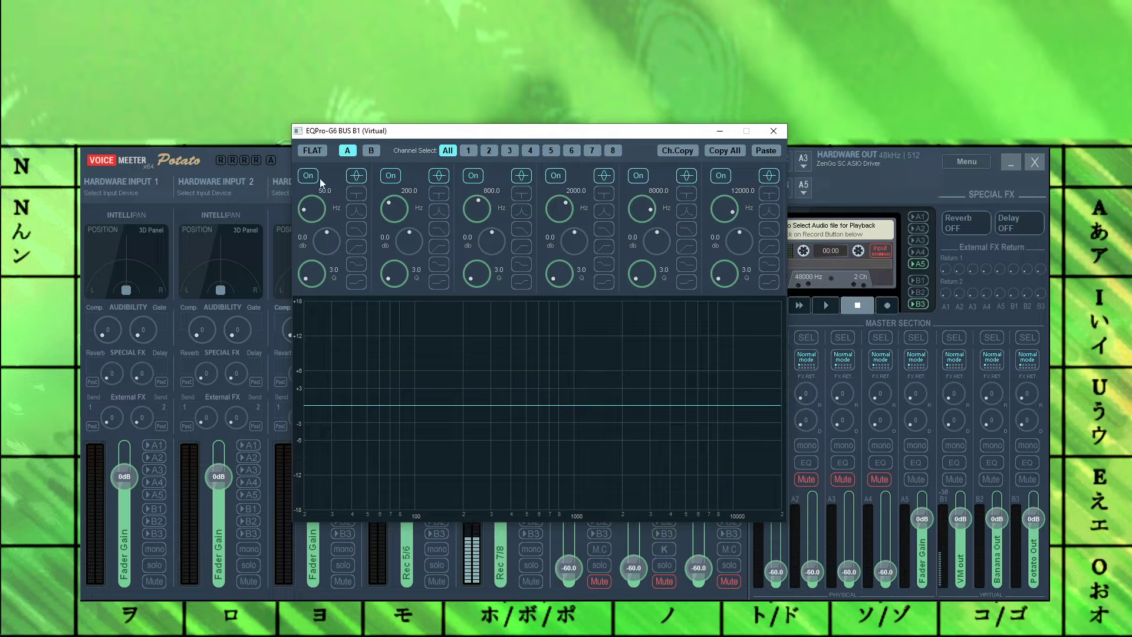
# Step: Switch off equalizer bands 2 through 6, leaving only band 1 on
pyautogui.click(390, 176)
pyautogui.click(554, 176)
pyautogui.click(638, 175)
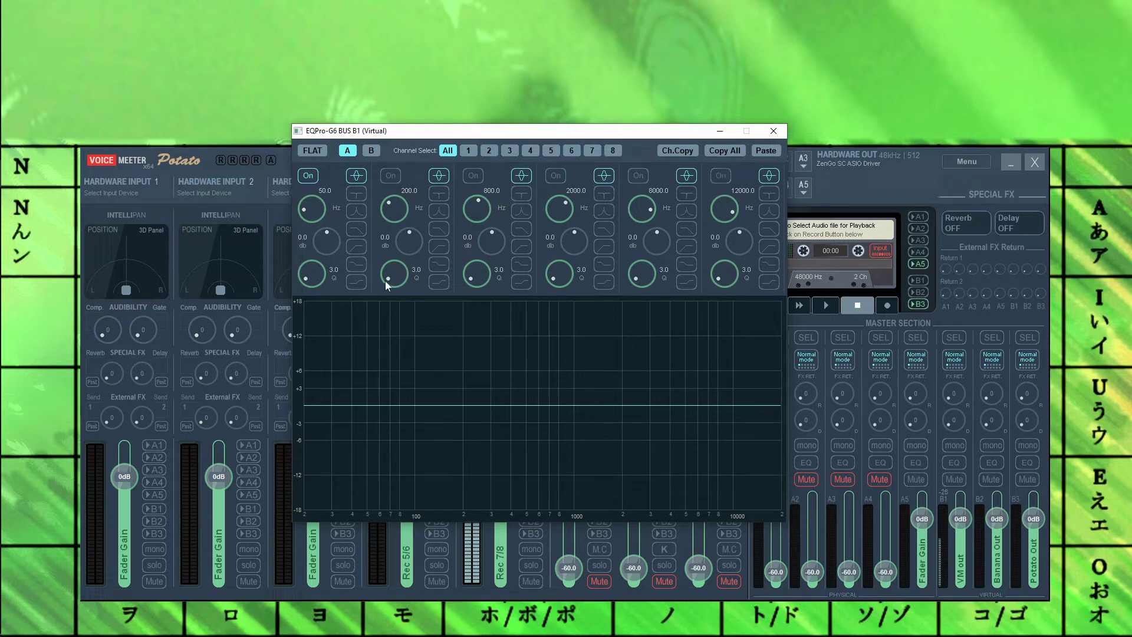
# Step: Set band 2 to about 1345.4 Hz, 7.2 dB gain and Q 8.4, and switch the band on
pyautogui.scroll(5, 394, 274)
pyautogui.scroll(2, 409, 240)
pyautogui.click(390, 176)
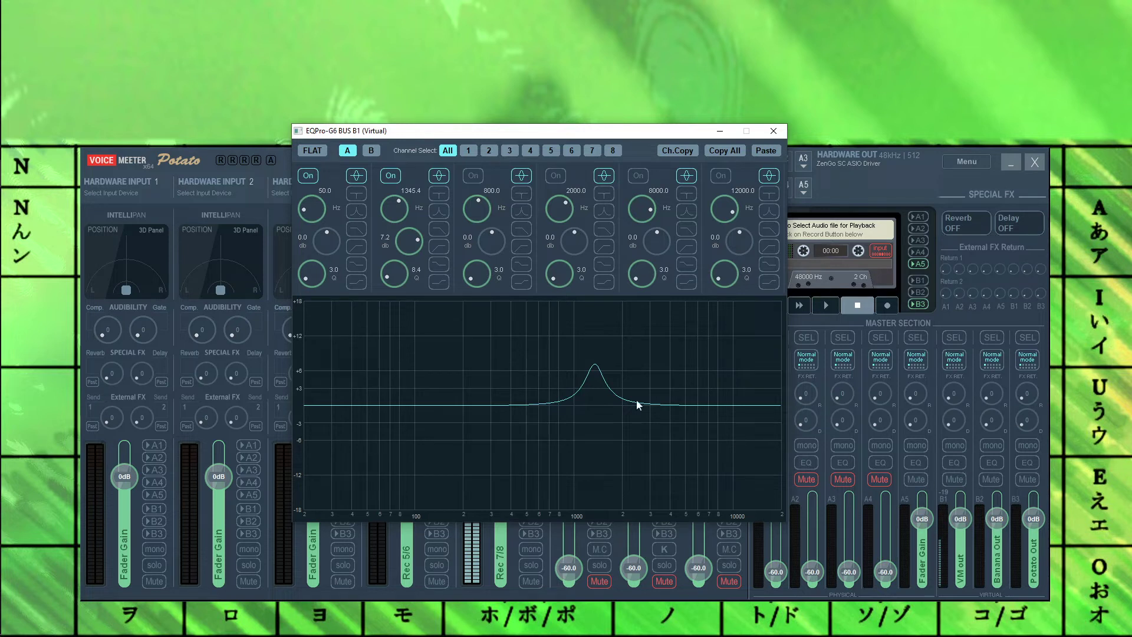
# Step: Switch band 2 off, restore its frequency and gain to 200 Hz and 0 dB, and flatten the equalizer
pyautogui.click(389, 176)
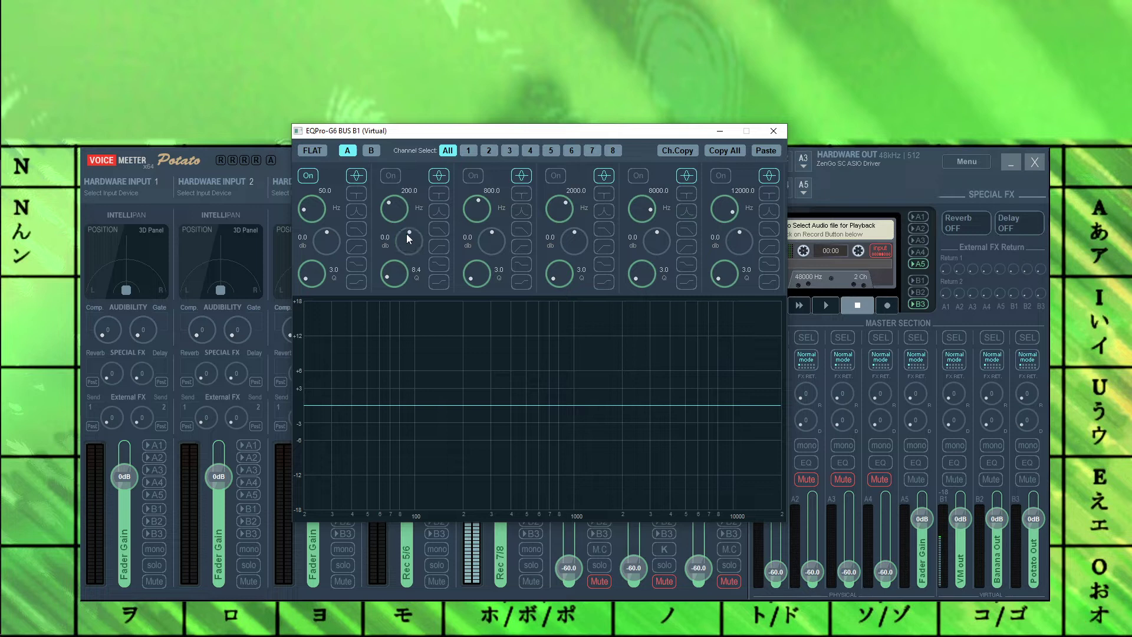
pyautogui.scroll(-2, 402, 271)
pyautogui.click(312, 152)
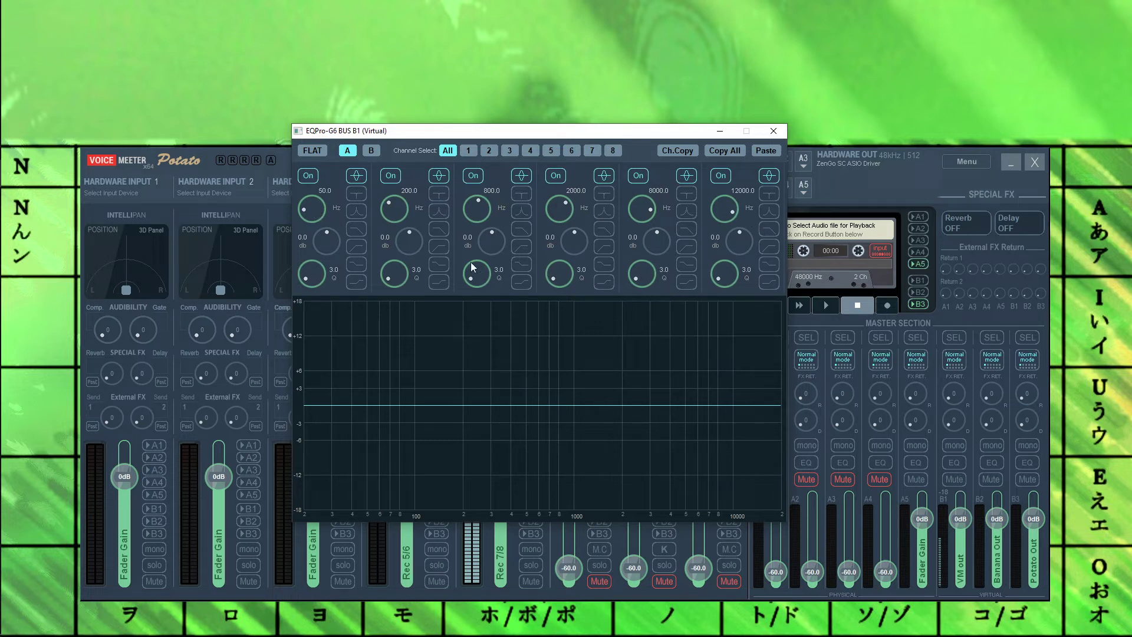
# Step: Vary band 2's frequency with its dial and restore it to 200 Hz
pyautogui.scroll(5, 408, 217)
pyautogui.doubleClick(399, 215)
pyautogui.moveTo(387, 214); pyautogui.dragTo(408, 240)
pyautogui.doubleClick(393, 215)
# Step: Raise band 1's gain to about 7.4 dB and lower it to about -7.0 dB
pyautogui.moveTo(325, 225); pyautogui.dragTo(336, 196)
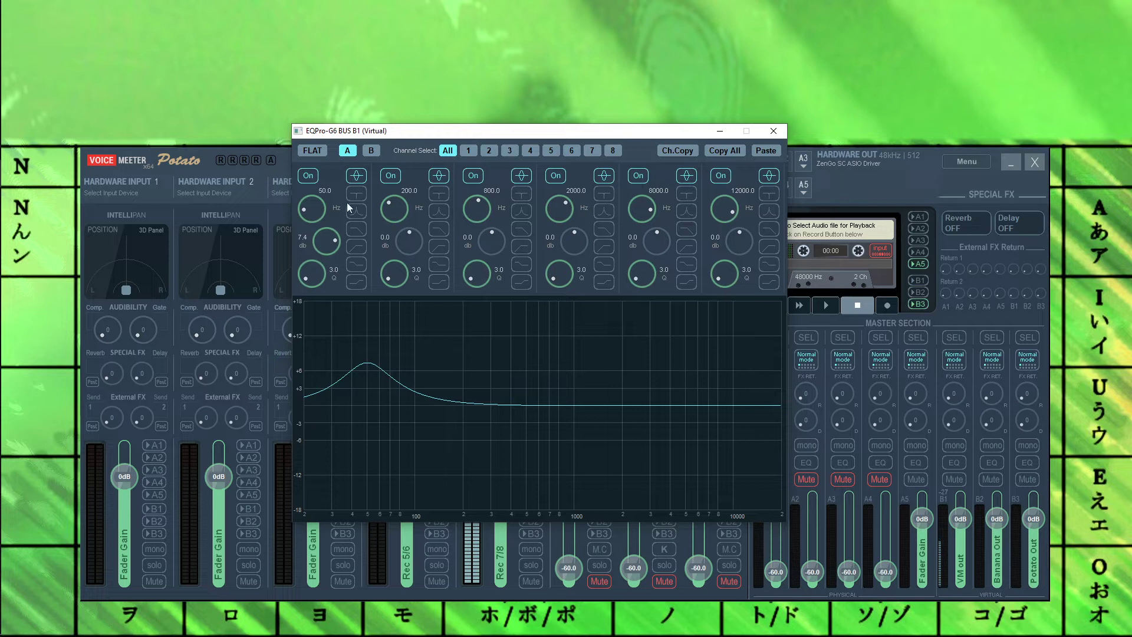
pyautogui.moveTo(336, 240); pyautogui.dragTo(346, 325)
pyautogui.doubleClick(330, 242)
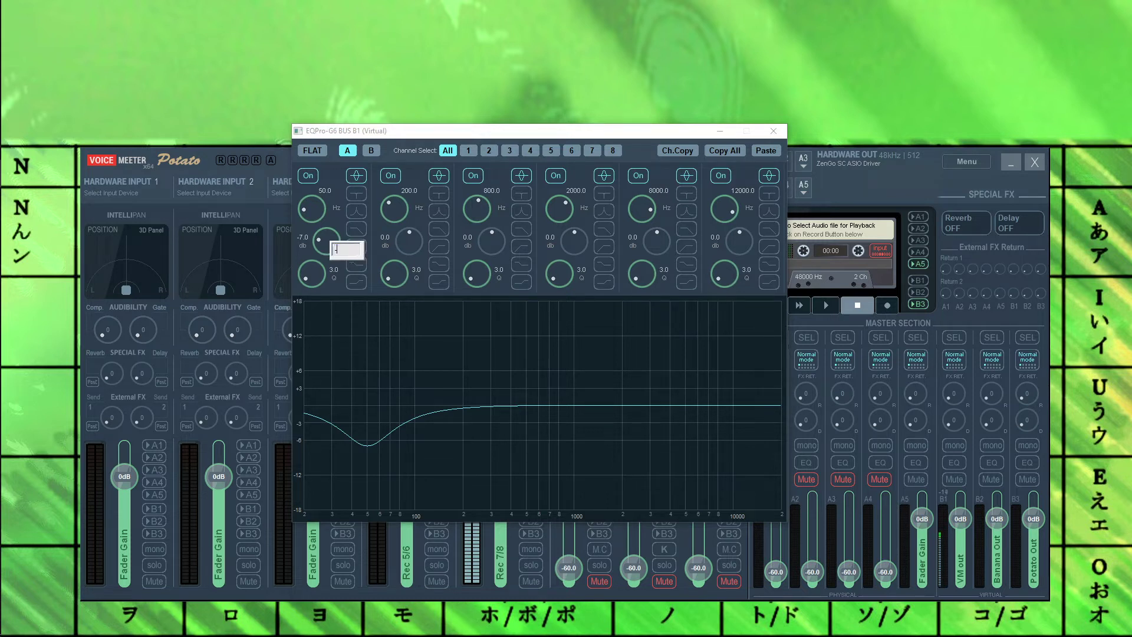
pyautogui.click(352, 266)
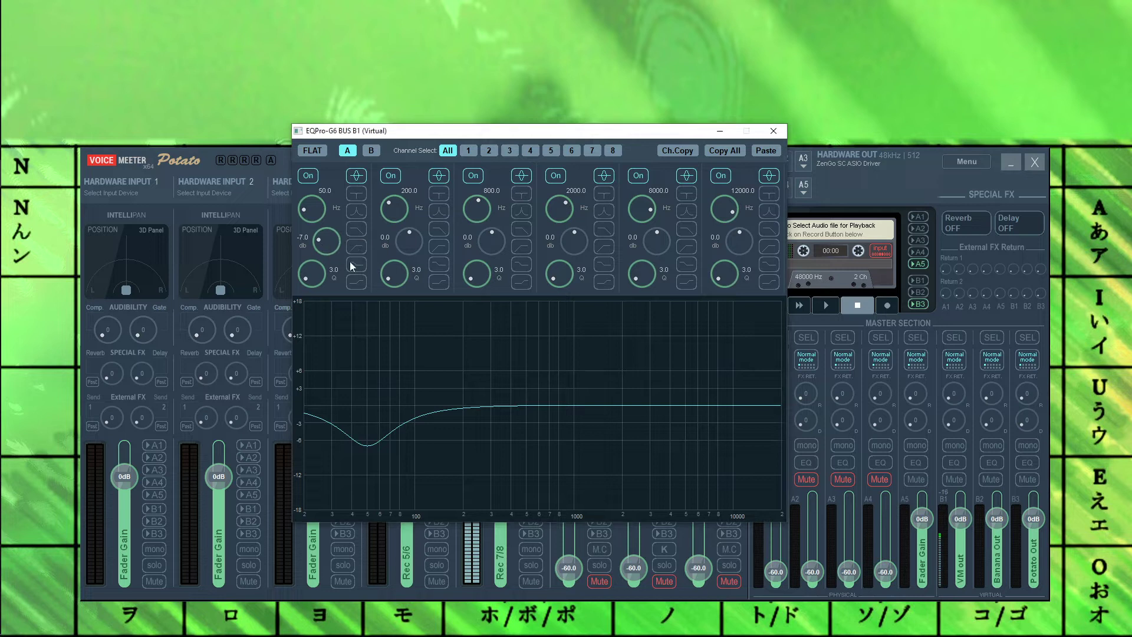
# Step: Set band 1's gain to -12 dB, sweep it up to 12 dB, and return it to -12 dB
pyautogui.doubleClick(330, 242)
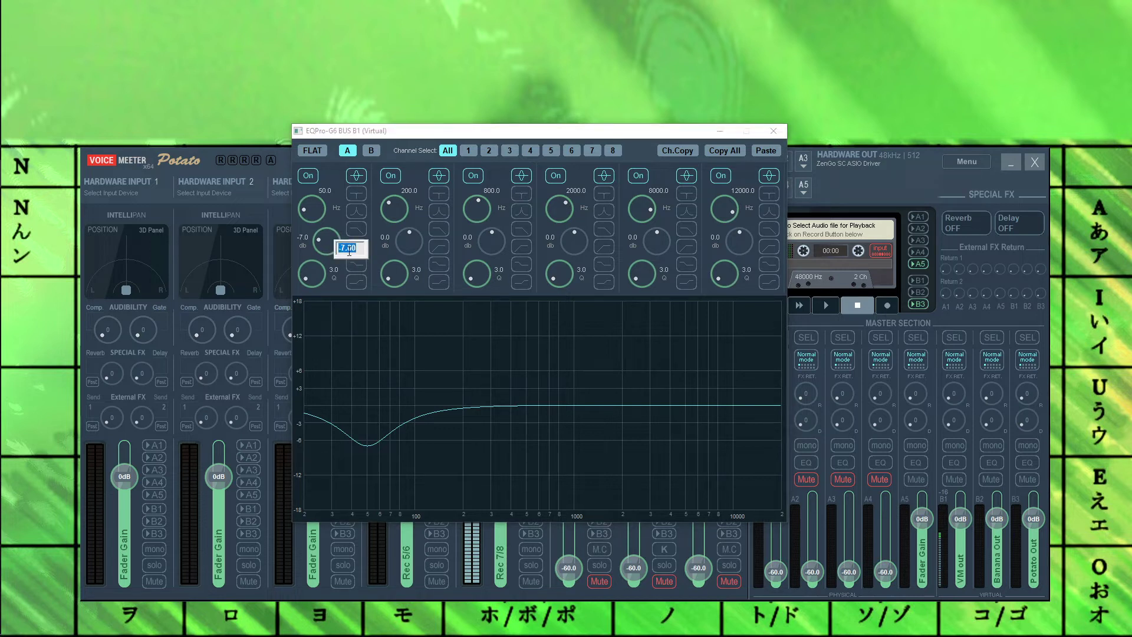
pyautogui.write('-12')
pyautogui.press('Return')
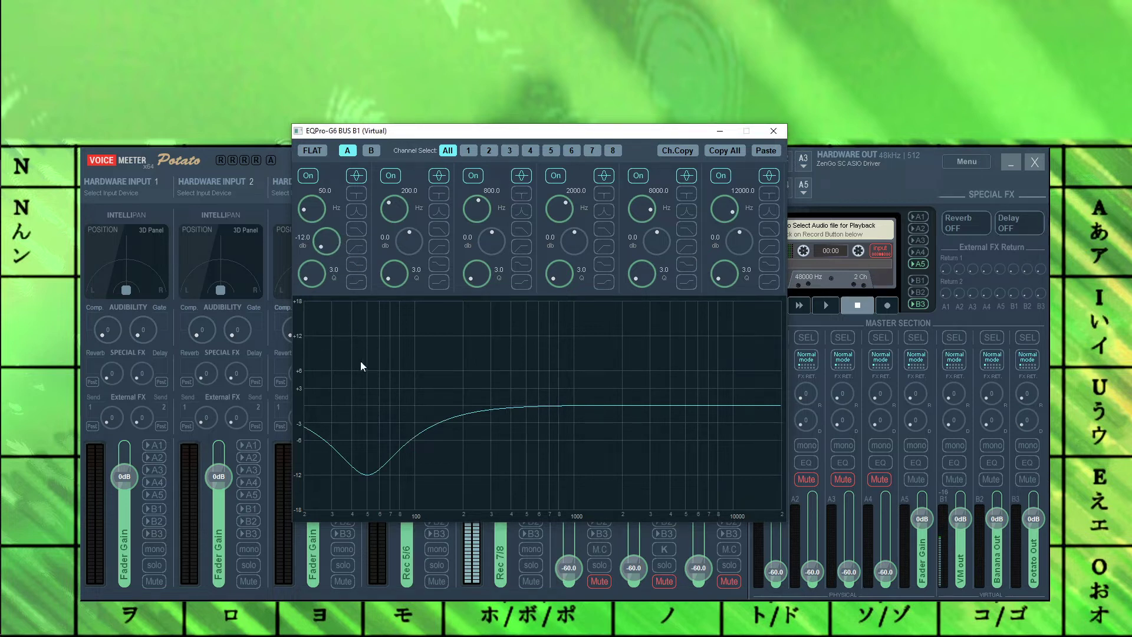
pyautogui.moveTo(330, 255); pyautogui.dragTo(333, 5)
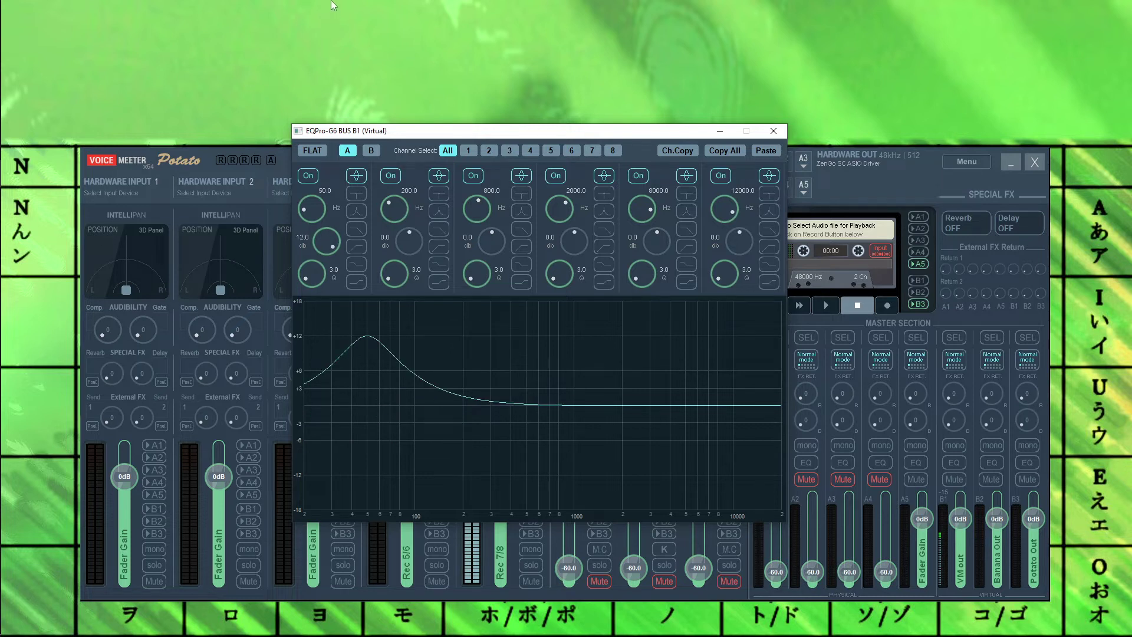
pyautogui.moveTo(335, 45); pyautogui.dragTo(330, 324)
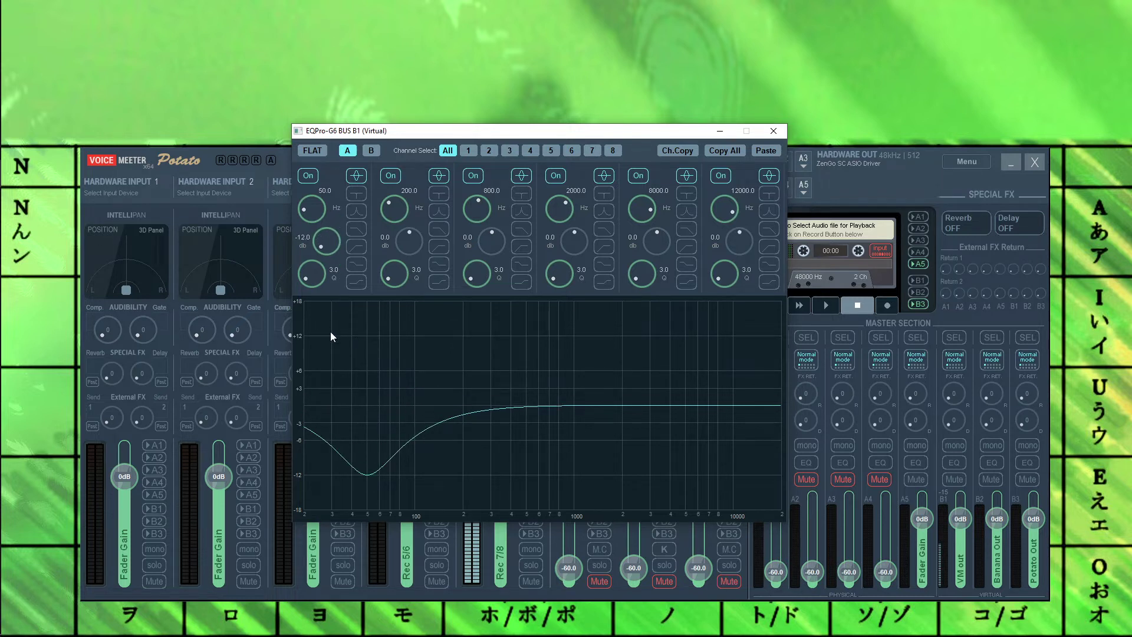
# Step: Narrow band 1's dip by raising its Q to about 10.2
pyautogui.scroll(10, 316, 278)
pyautogui.moveTo(317, 249); pyautogui.dragTo(310, 406)
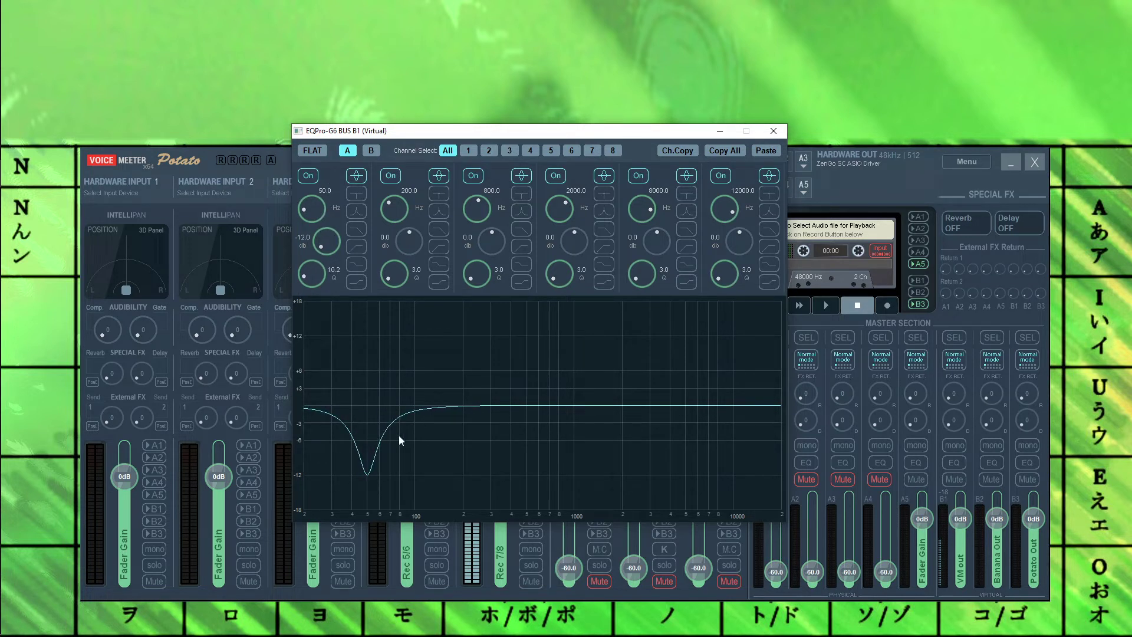
# Step: Set band 1's frequency to 150 Hz and narrow its dip by raising Q to about 31.5
pyautogui.doubleClick(310, 210)
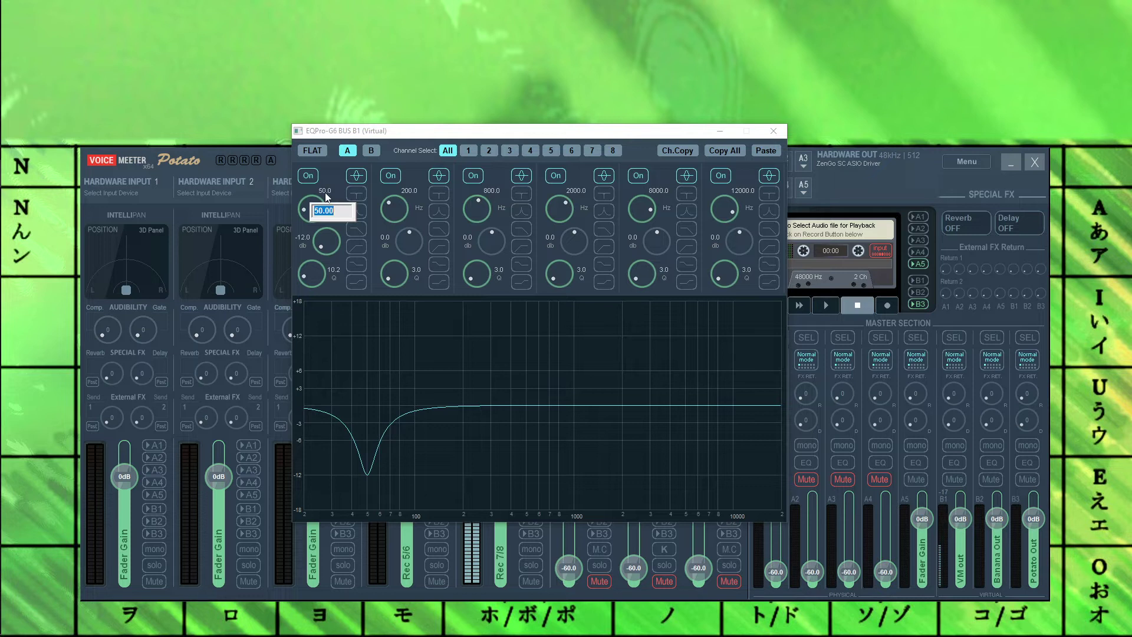
pyautogui.write('150')
pyautogui.press('Return')
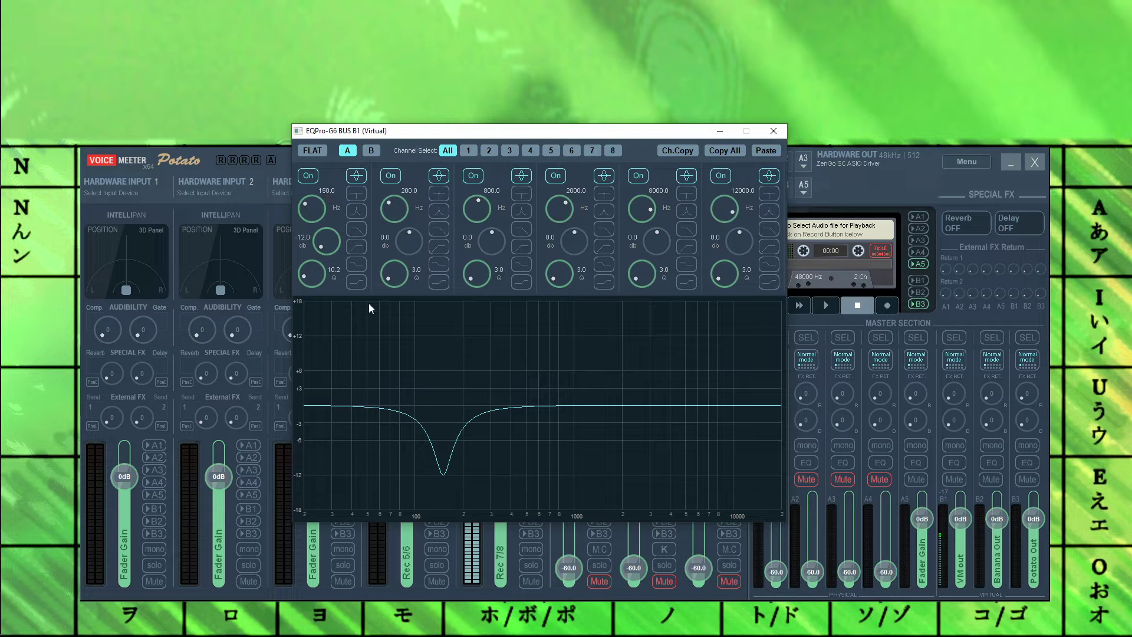
pyautogui.moveTo(318, 273); pyautogui.dragTo(346, 151)
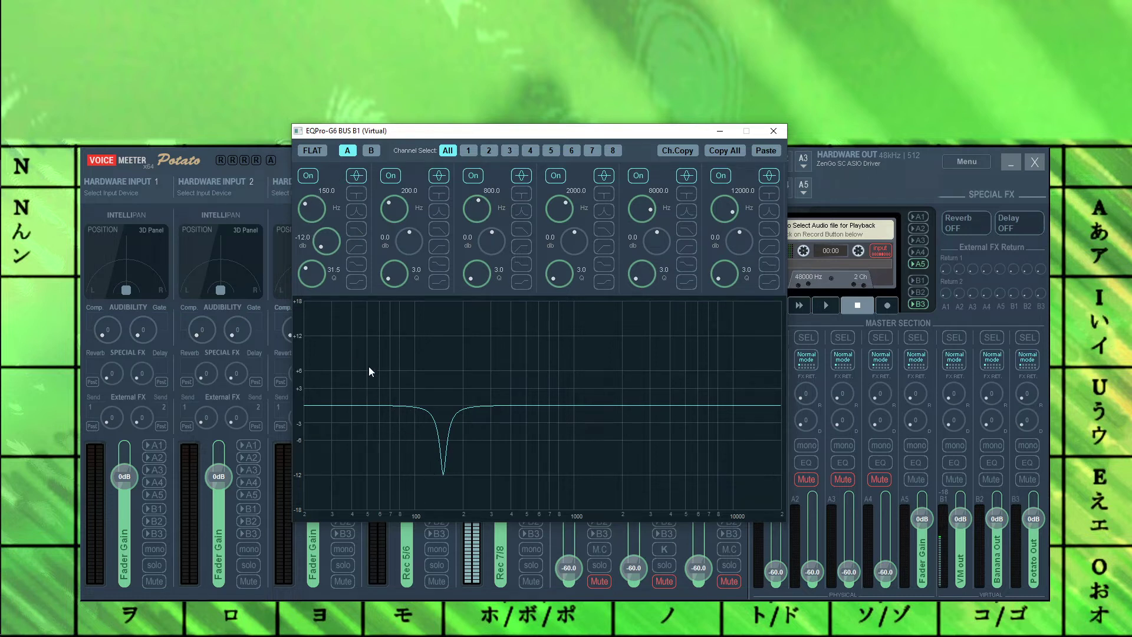
# Step: Turn band 1 into a wide boost of about 7.1 dB with Q about 1.7, and reset gain to 0 dB and Q to 3.0
pyautogui.moveTo(332, 244); pyautogui.dragTo(291, 469)
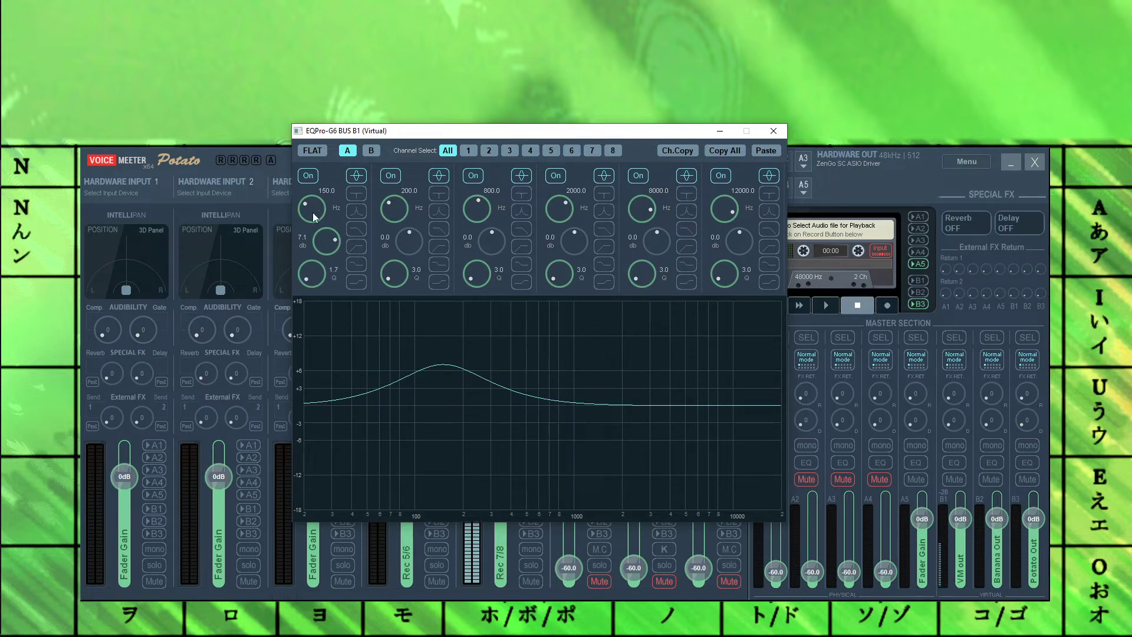
pyautogui.moveTo(323, 243); pyautogui.dragTo(327, 268)
pyautogui.doubleClick(331, 239)
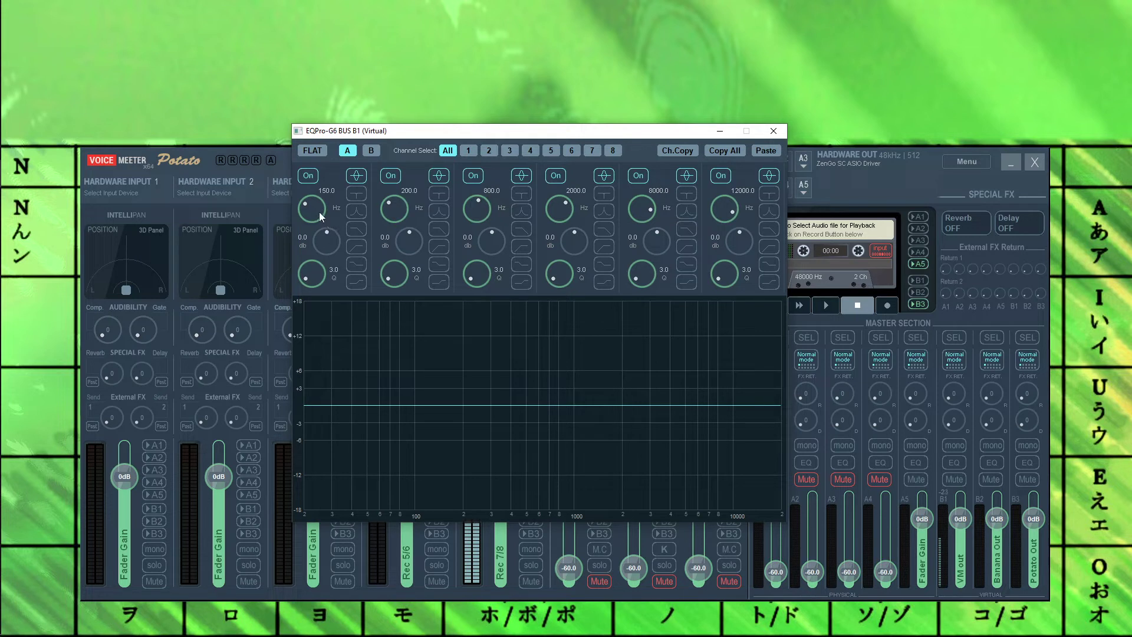
# Step: Switch band 1 to a notch filter at 50 Hz and set the graph scale to -72 to +18 dB
pyautogui.click(356, 195)
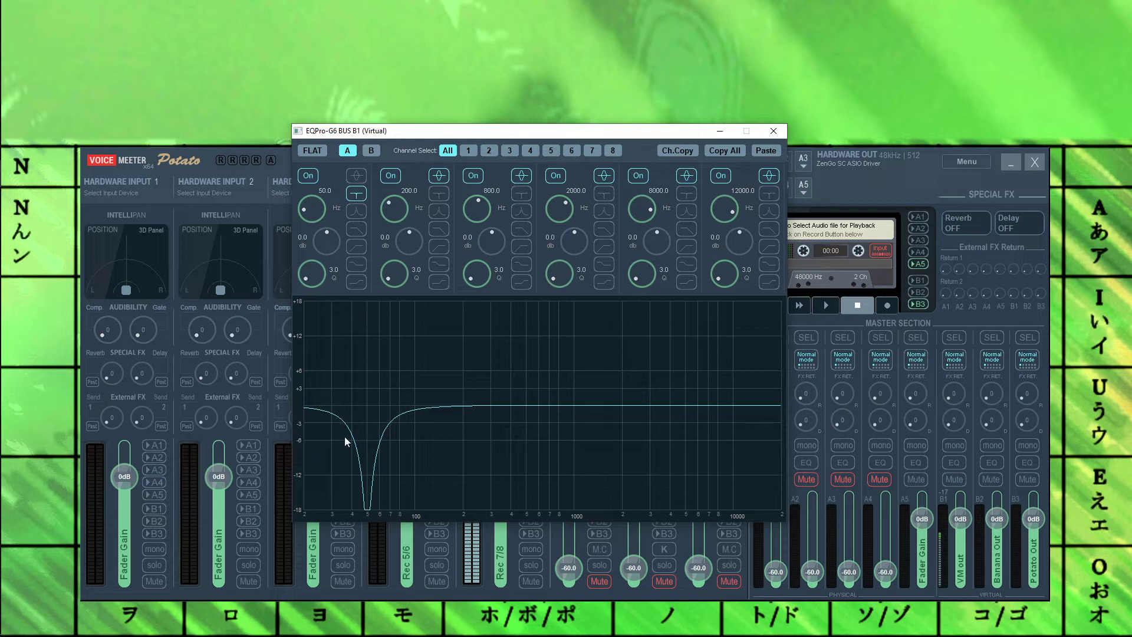
pyautogui.rightClick(451, 330)
pyautogui.click(510, 380)
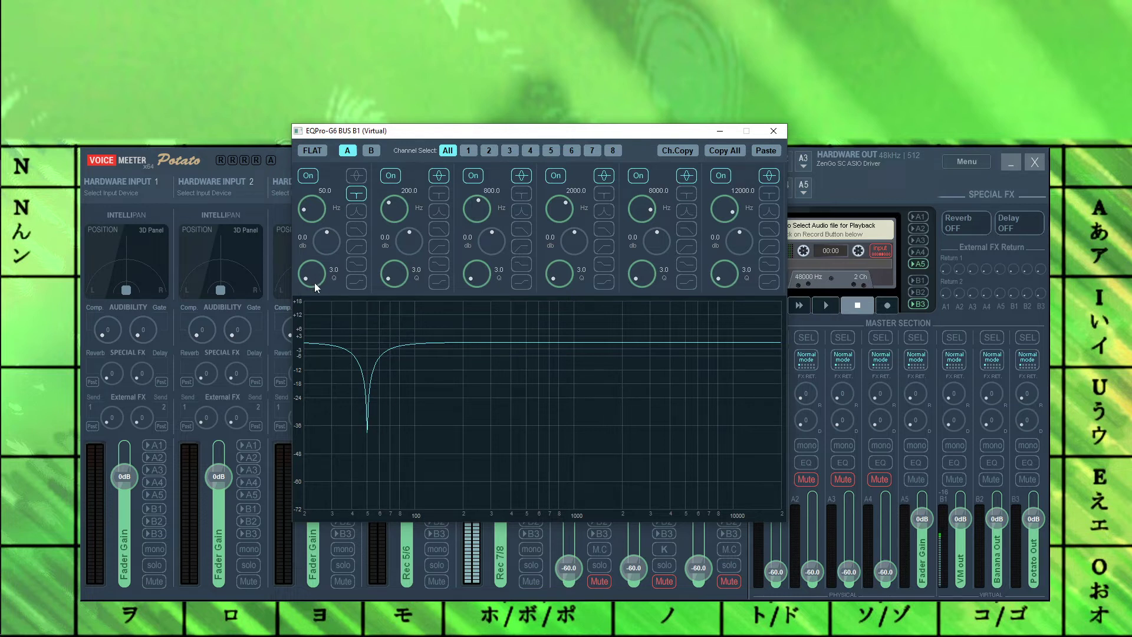
# Step: Narrow band 1's notch to a Q of about 12.5 and set the graph scale to -18 to +18 dB
pyautogui.moveTo(313, 277); pyautogui.dragTo(316, 215)
pyautogui.rightClick(380, 327)
pyautogui.click(420, 338)
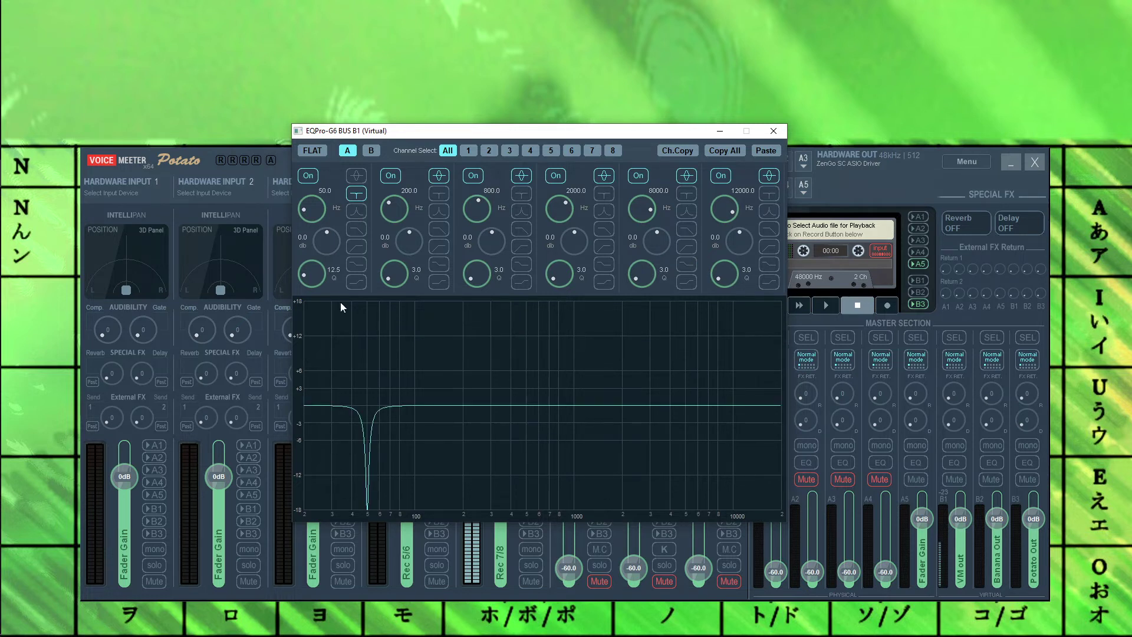
# Step: Widen band 1's notch to a Q of about 0.3 and move its frequency to about 599 Hz
pyautogui.moveTo(316, 263)
pyautogui.mouseDown()
pyautogui.moveTo(328, 336)
pyautogui.moveTo(323, 256)
pyautogui.mouseUp()
pyautogui.moveTo(314, 277); pyautogui.dragTo(309, 434)
pyautogui.moveTo(317, 209); pyautogui.dragTo(366, 362)
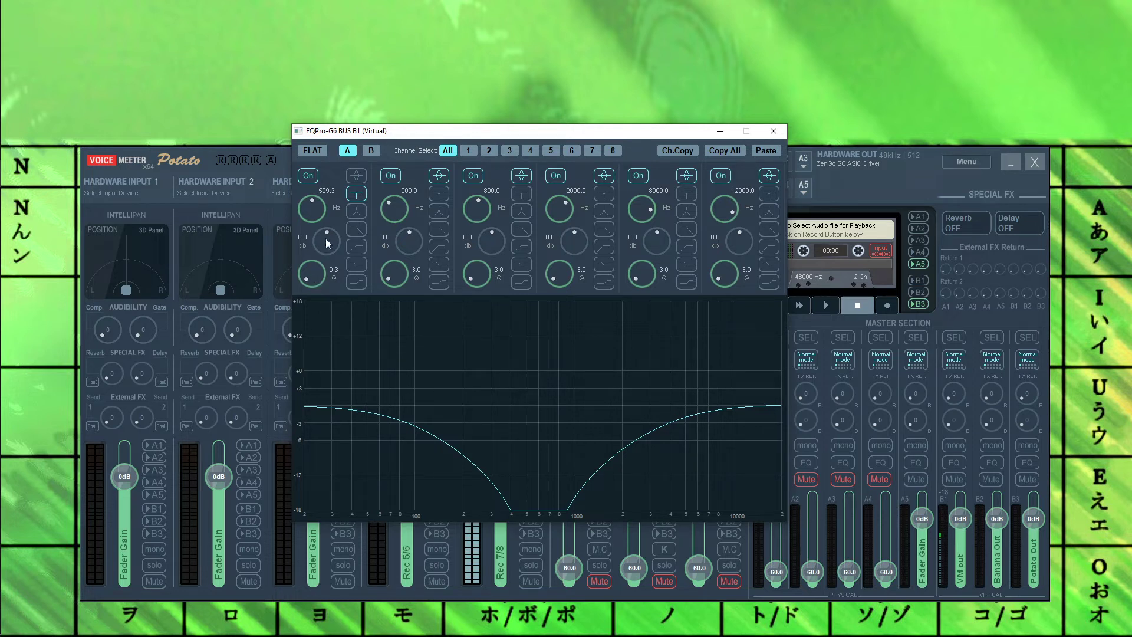
# Step: Raise the notch's Q to about 13.2 and set band 1's frequency to 10100 Hz
pyautogui.moveTo(307, 277); pyautogui.dragTo(321, 201)
pyautogui.doubleClick(320, 204)
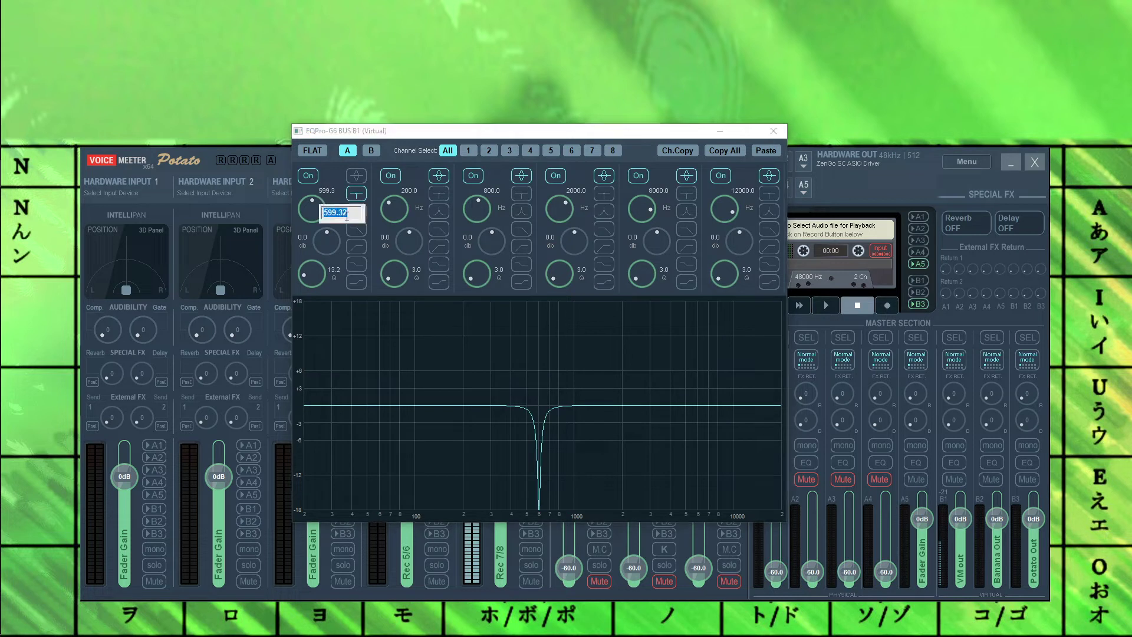
pyautogui.write('101000')
pyautogui.press('BackSpace')
pyautogui.press('Return')
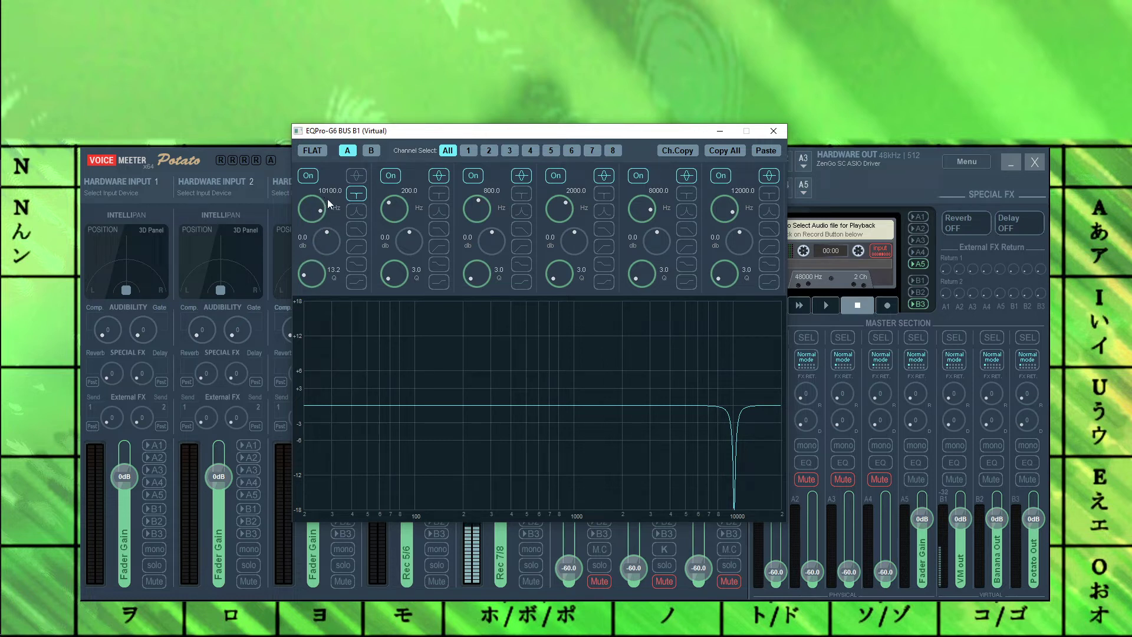
# Step: Switch band 1 to a band-pass filter, with its frequency at about 669 Hz and its Q at about 0.7
pyautogui.click(355, 213)
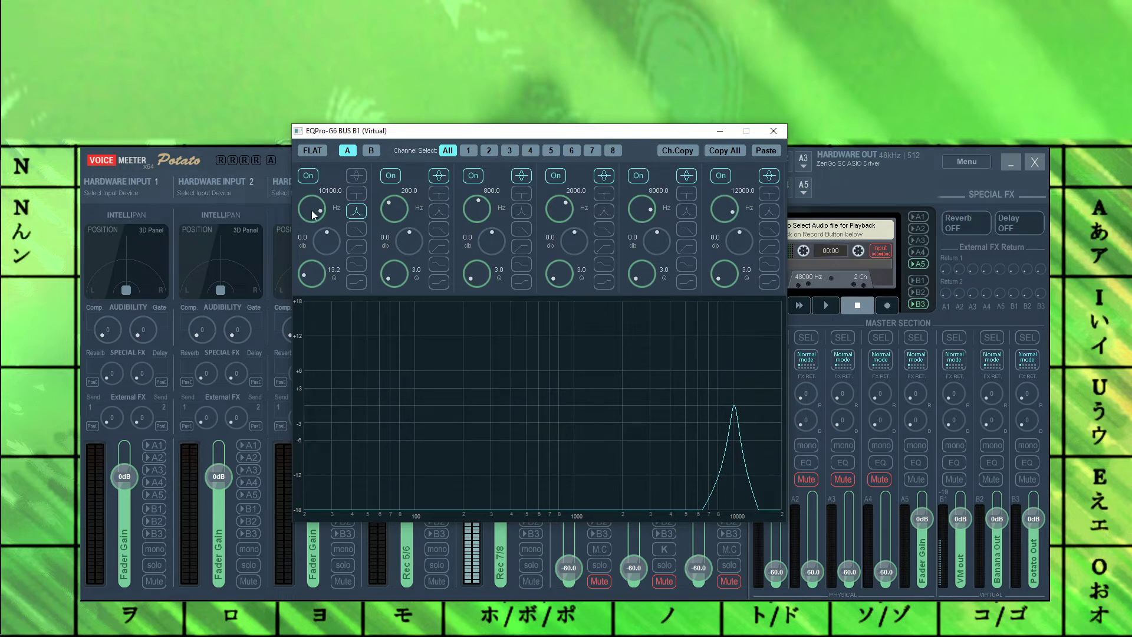
pyautogui.moveTo(313, 215); pyautogui.dragTo(340, 348)
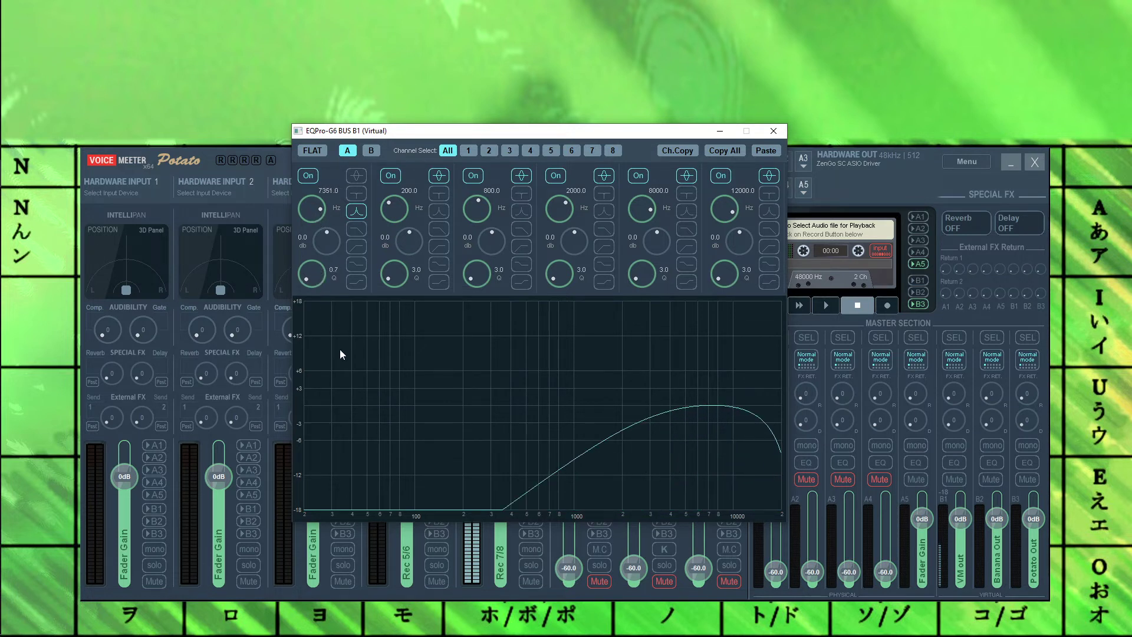
pyautogui.moveTo(313, 211); pyautogui.dragTo(327, 261)
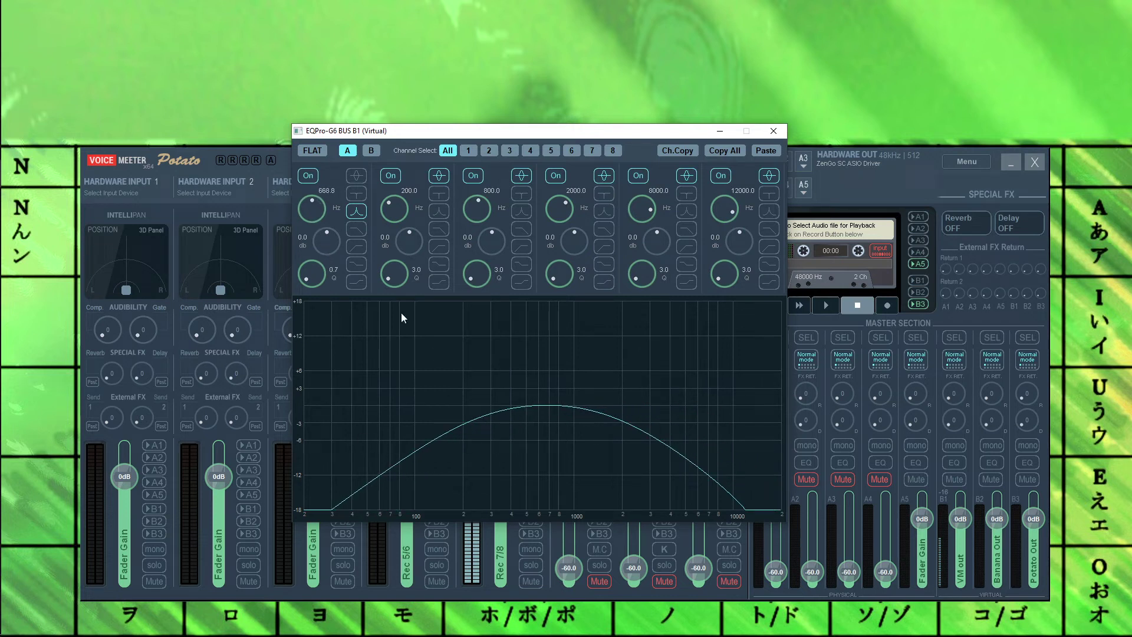
# Step: Vary the band-pass filter's frequency and Q, ending at about 1093 Hz with a Q of about 0.5
pyautogui.moveTo(319, 214)
pyautogui.mouseDown()
pyautogui.moveTo(317, 203)
pyautogui.moveTo(320, 218)
pyautogui.mouseUp()
pyautogui.moveTo(314, 280); pyautogui.dragTo(320, 272)
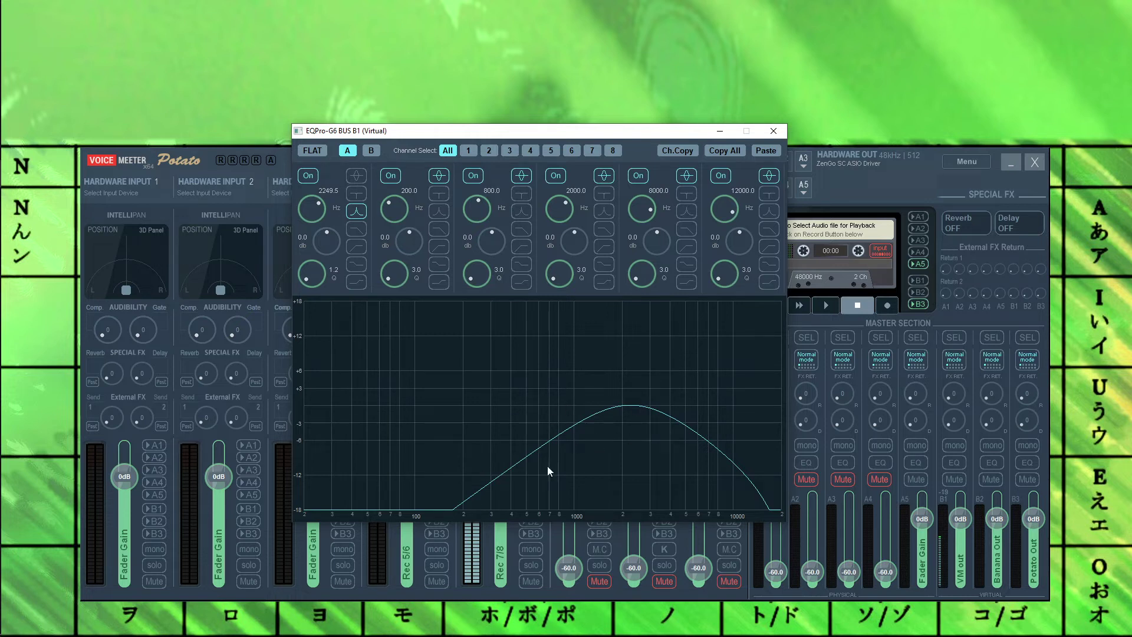
pyautogui.scroll(-5, 322, 270)
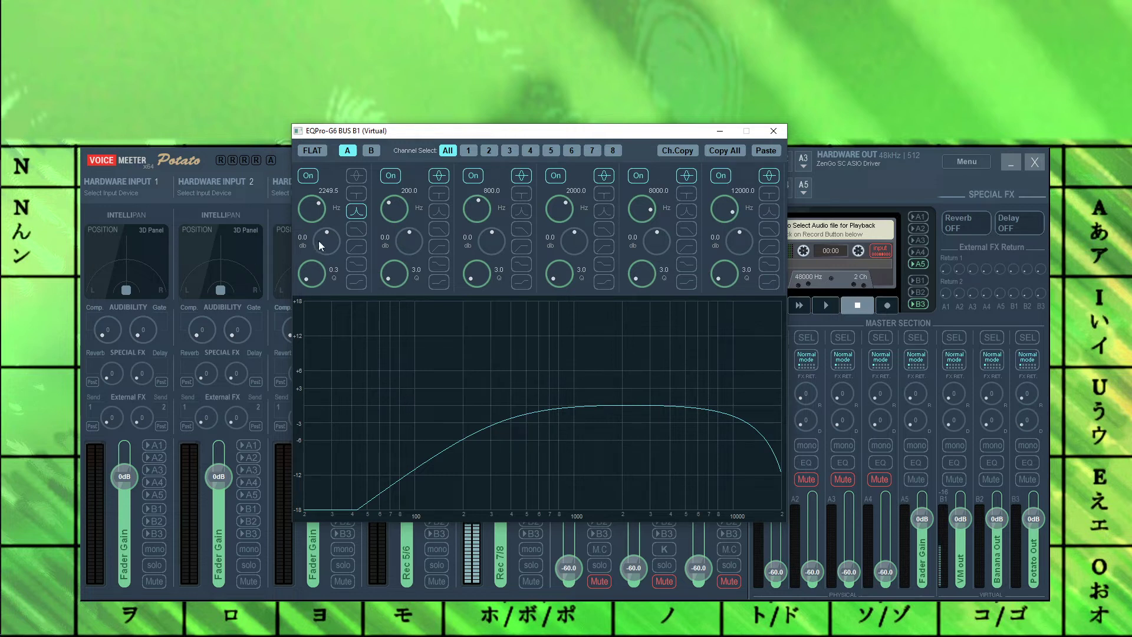
pyautogui.scroll(-6, 309, 214)
pyautogui.scroll(10, 312, 272)
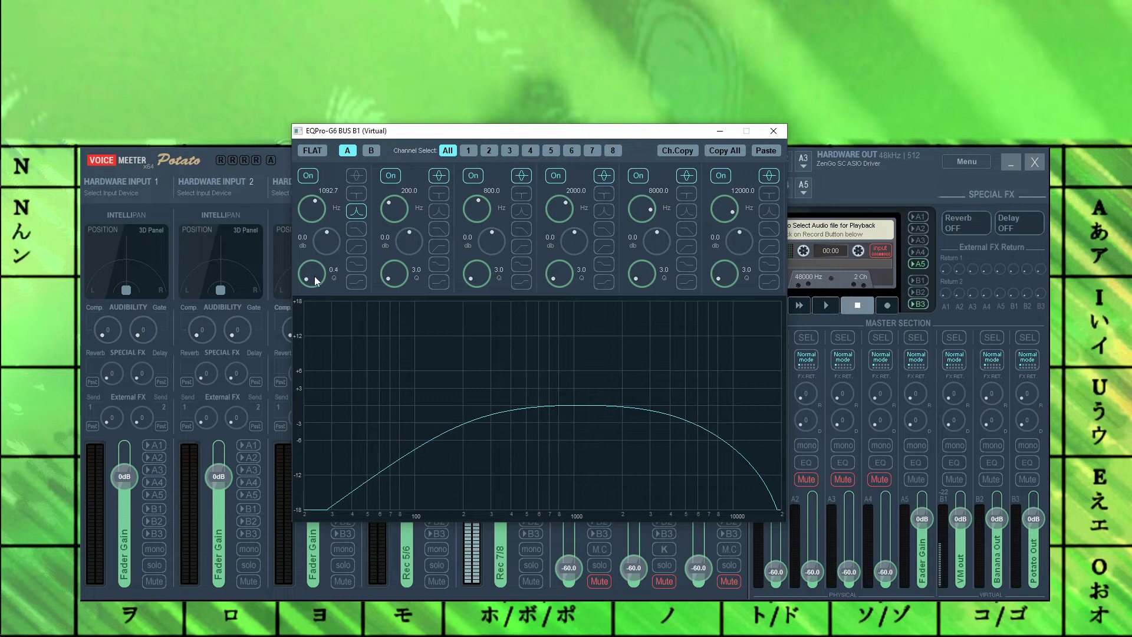
pyautogui.scroll(-10, 318, 271)
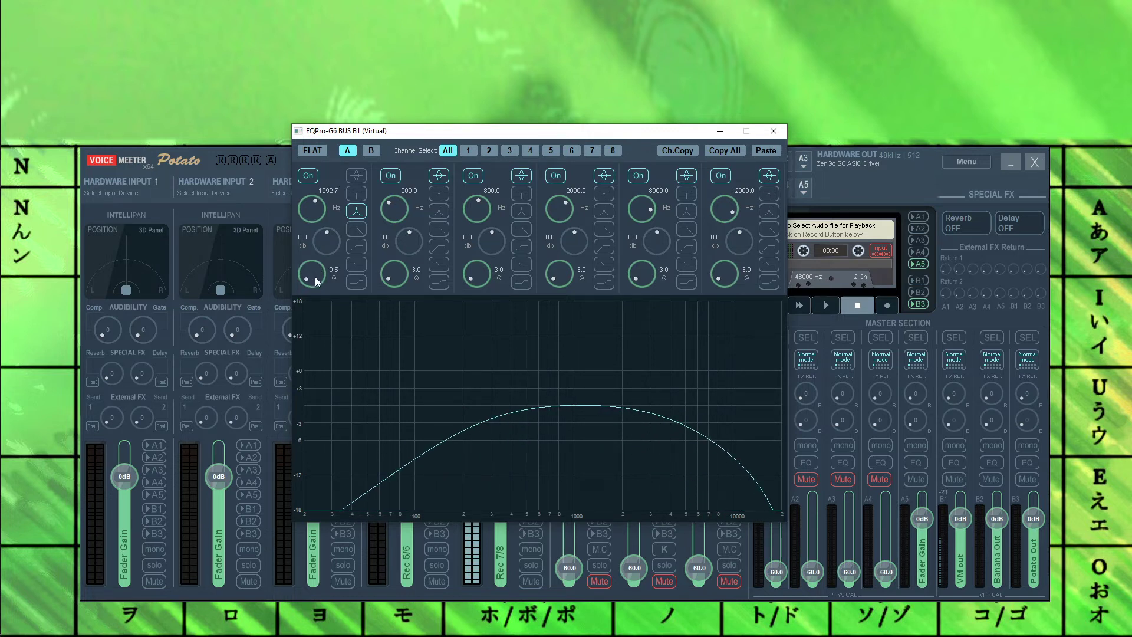
# Step: Switch band 1 to a low-pass filter and show its full slope on the -72 to +18 dB graph scale
pyautogui.click(357, 231)
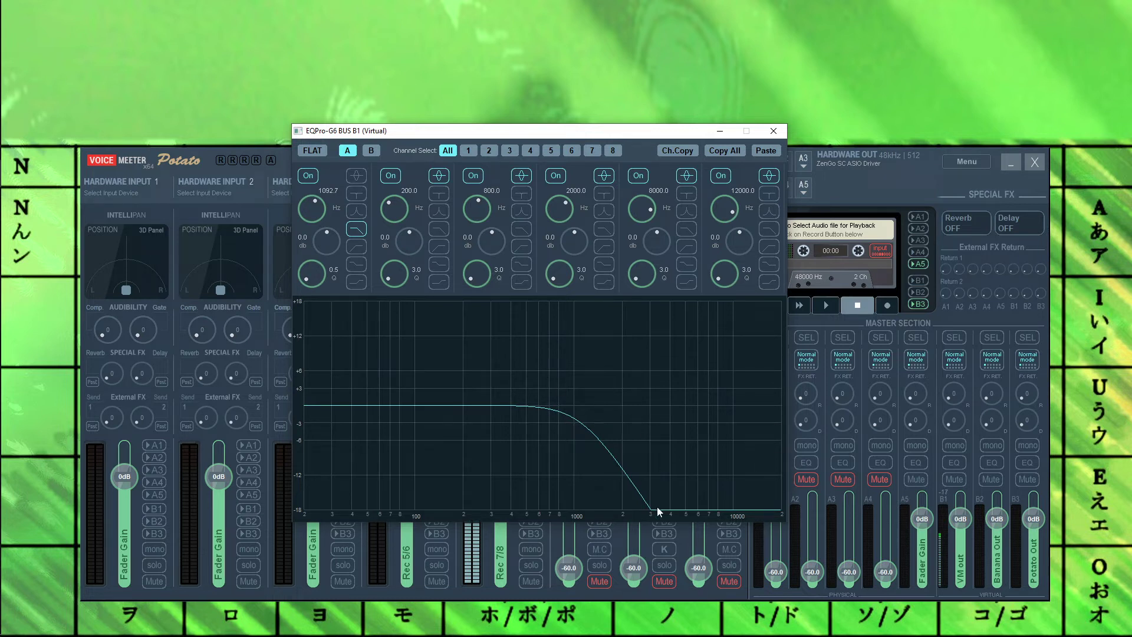
pyautogui.rightClick(652, 379)
pyautogui.click(702, 431)
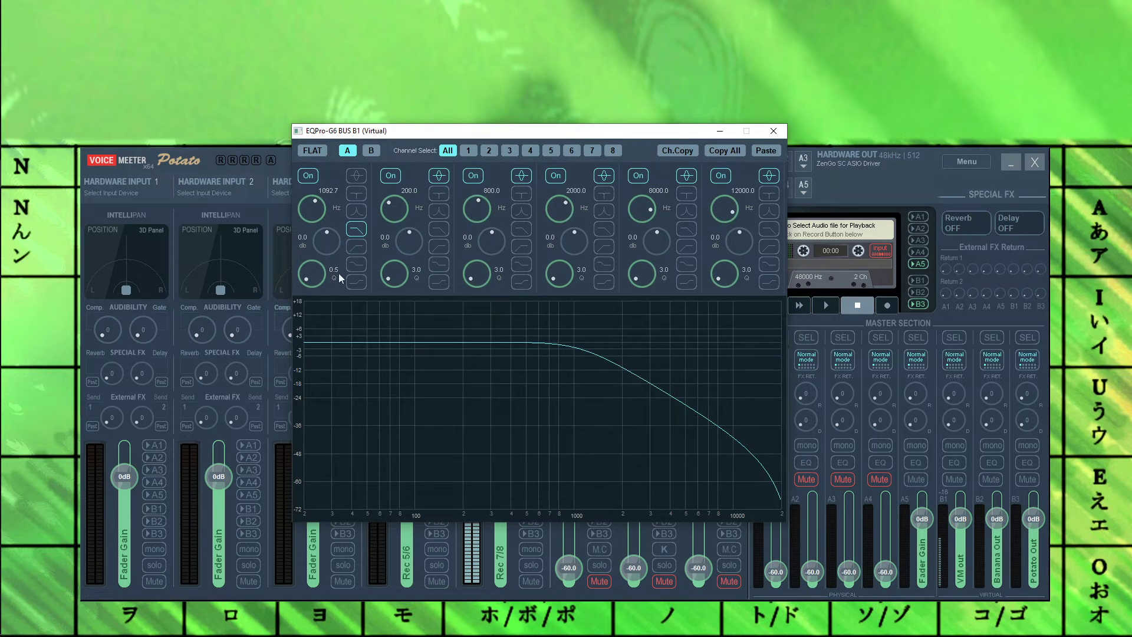
# Step: Set the low-pass filter's cutoff frequency to 12000 Hz and raise it to 14000 Hz
pyautogui.doubleClick(316, 209)
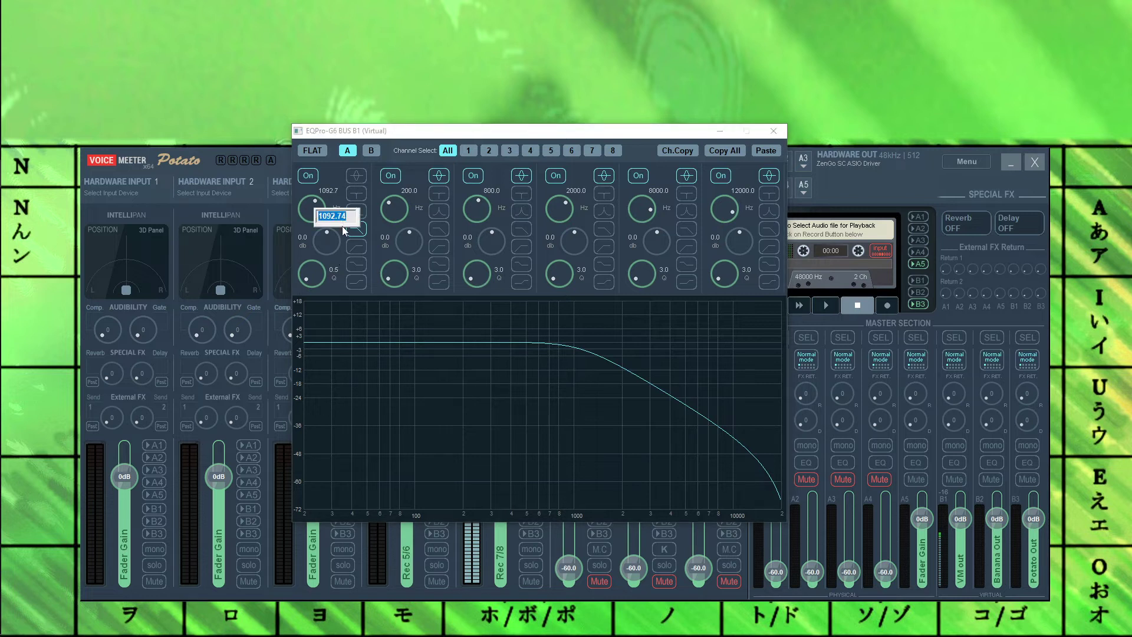
pyautogui.write('12000')
pyautogui.press('Return')
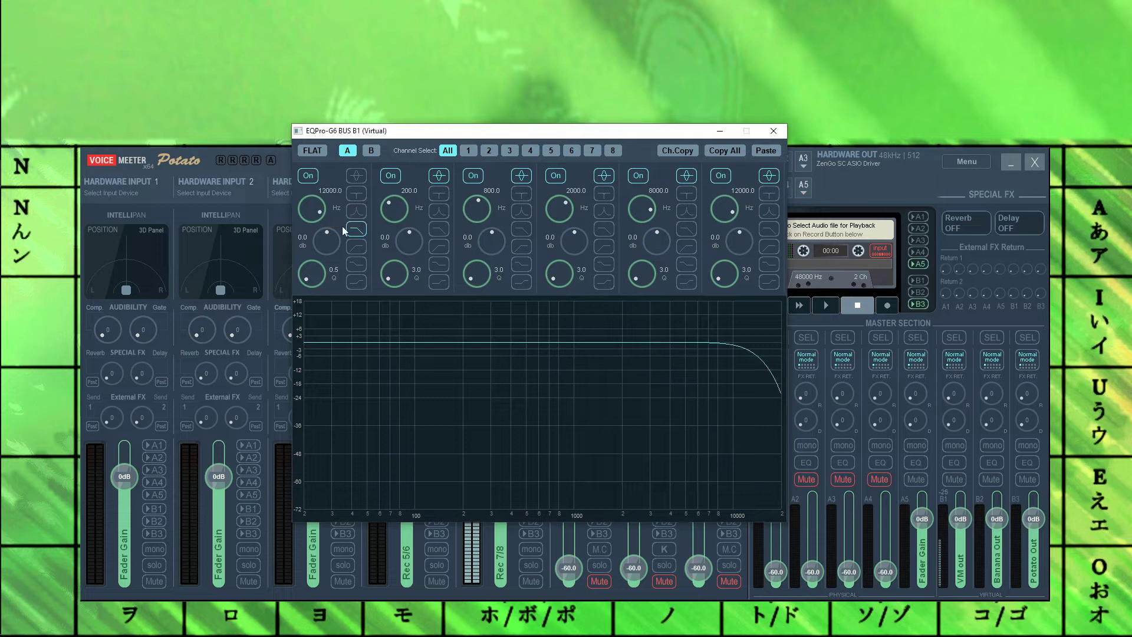
pyautogui.doubleClick(313, 212)
pyautogui.write('14000')
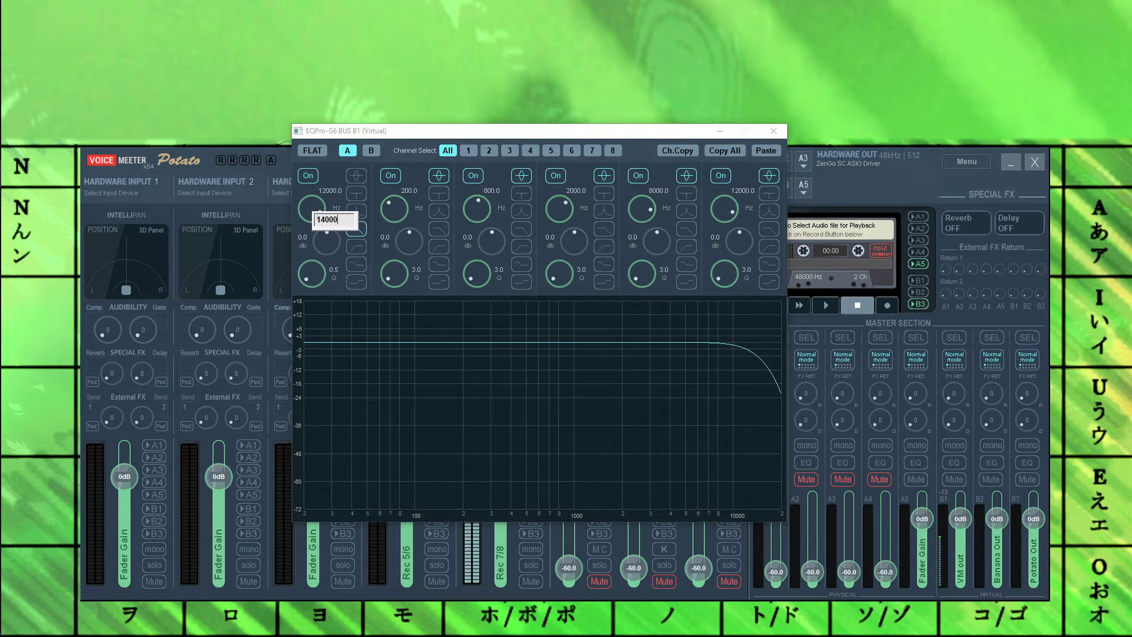
pyautogui.press('Return')
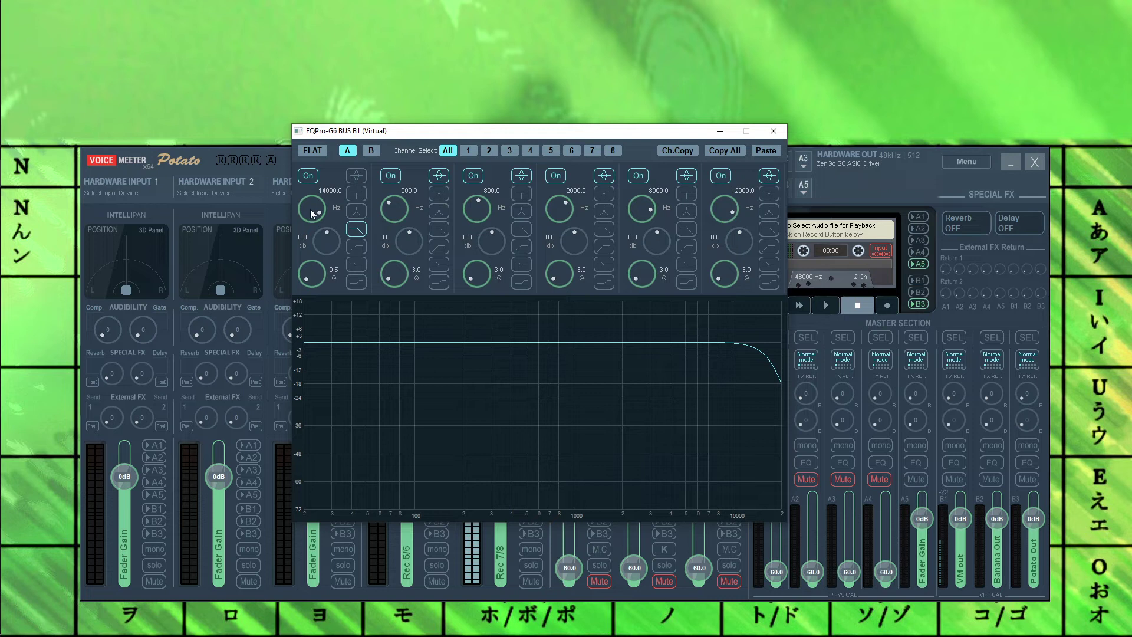
# Step: Switch band 1 to a high-pass filter at 50 Hz and set the graph scale to -18 to +18 dB
pyautogui.moveTo(313, 210); pyautogui.dragTo(313, 277)
pyautogui.click(362, 245)
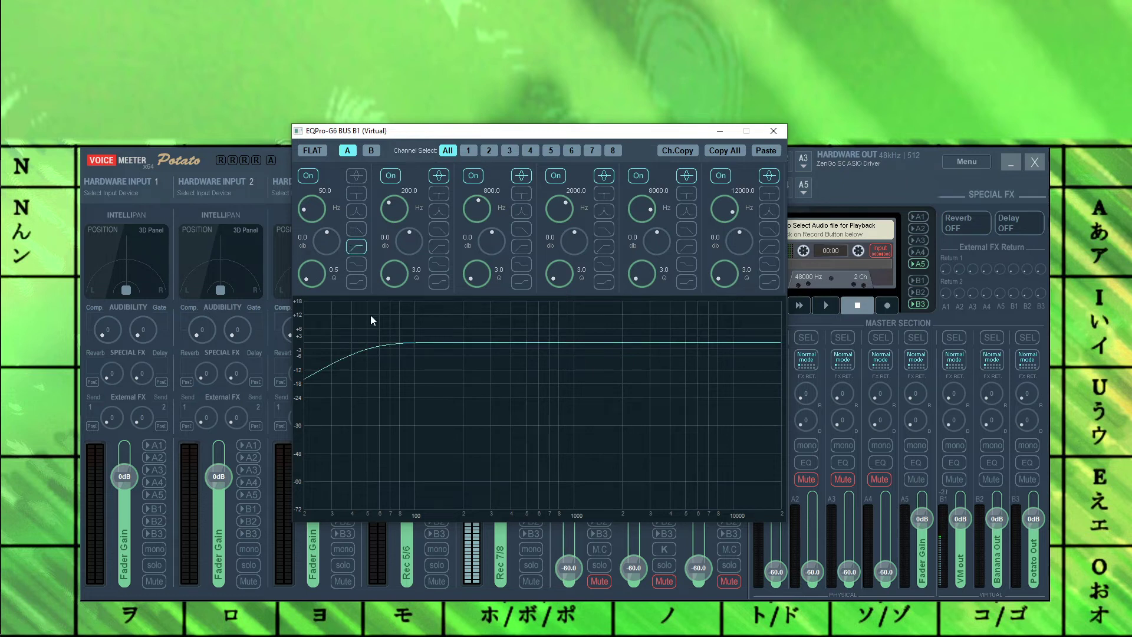
pyautogui.rightClick(415, 341)
pyautogui.click(457, 341)
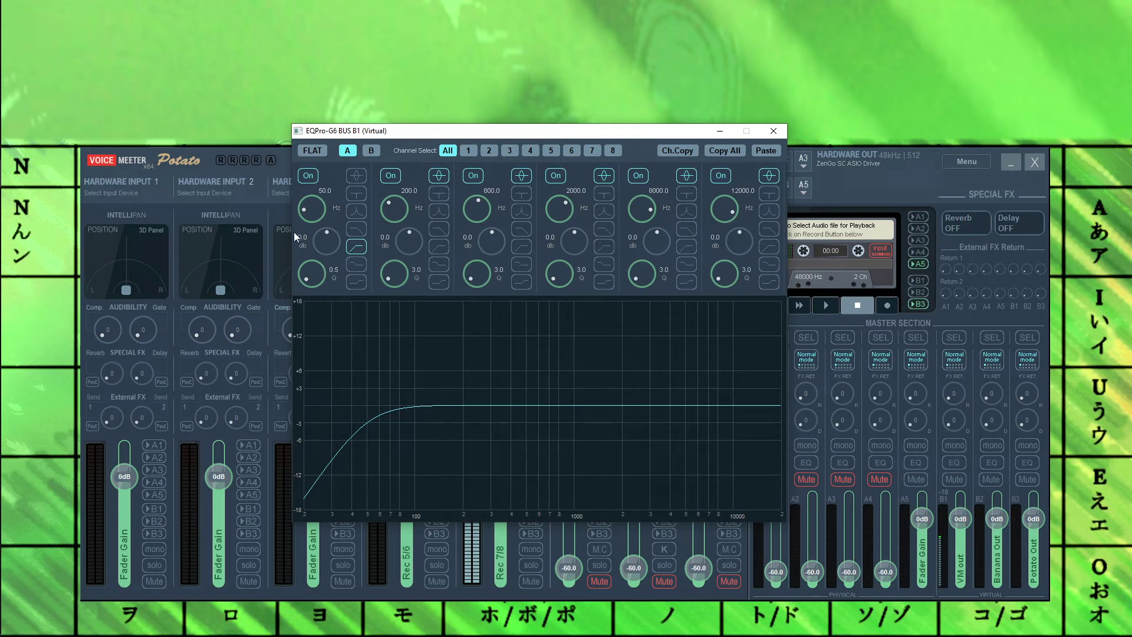
# Step: Set the high-pass cutoff to 90 Hz and try band 1's Q and gain dials, resetting them to 3.0 and 0 dB
pyautogui.doubleClick(316, 211)
pyautogui.write('90')
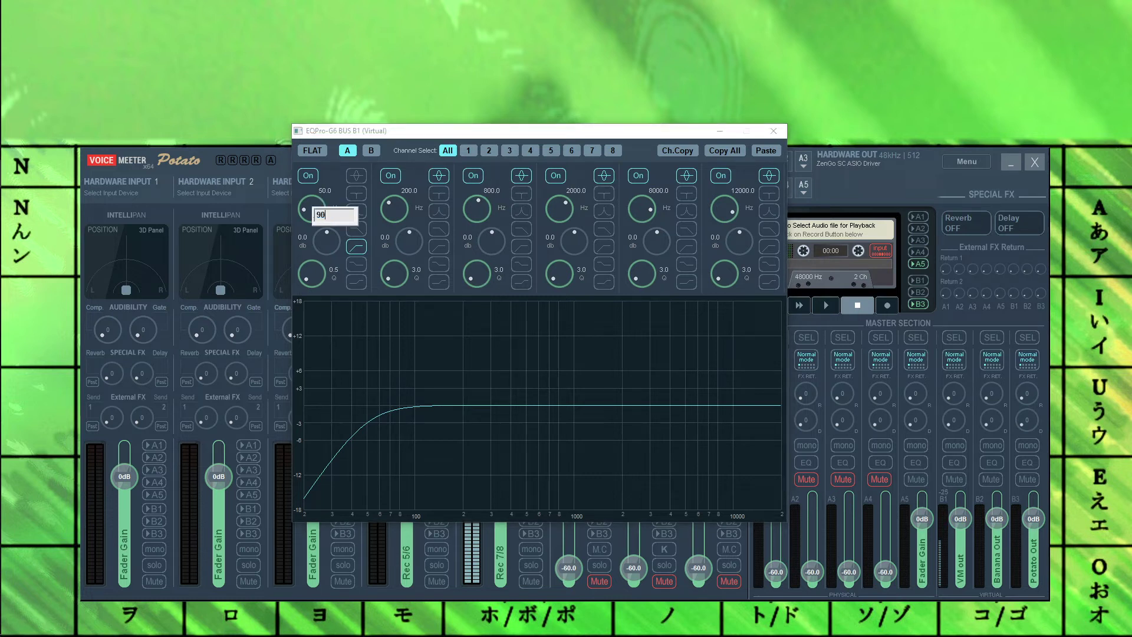
pyautogui.press('Return')
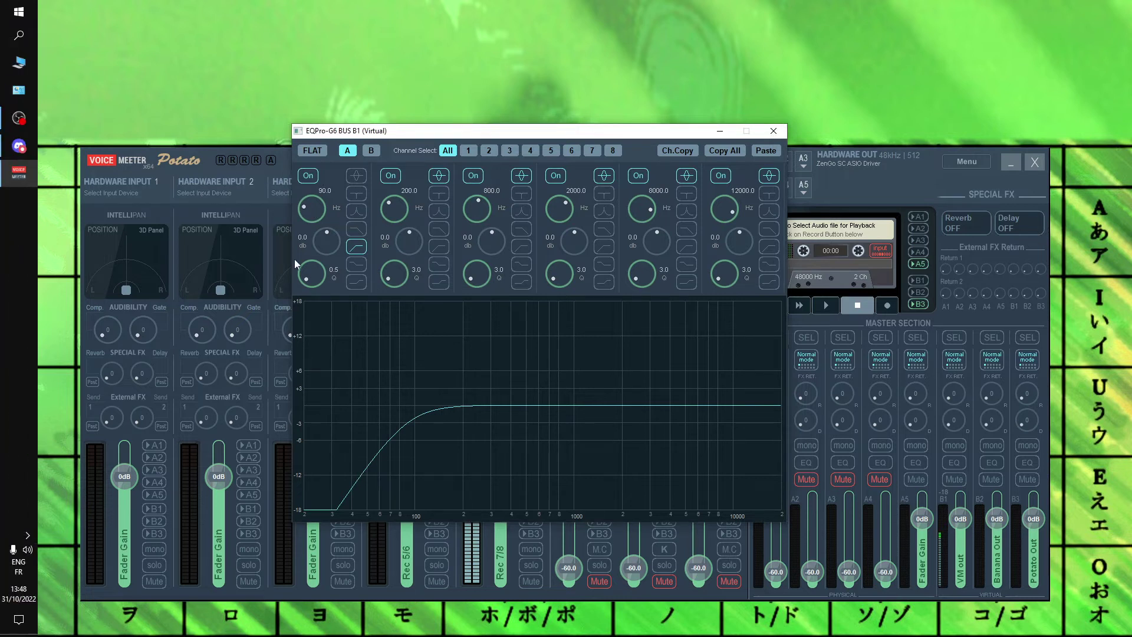
pyautogui.moveTo(312, 278); pyautogui.dragTo(339, 246)
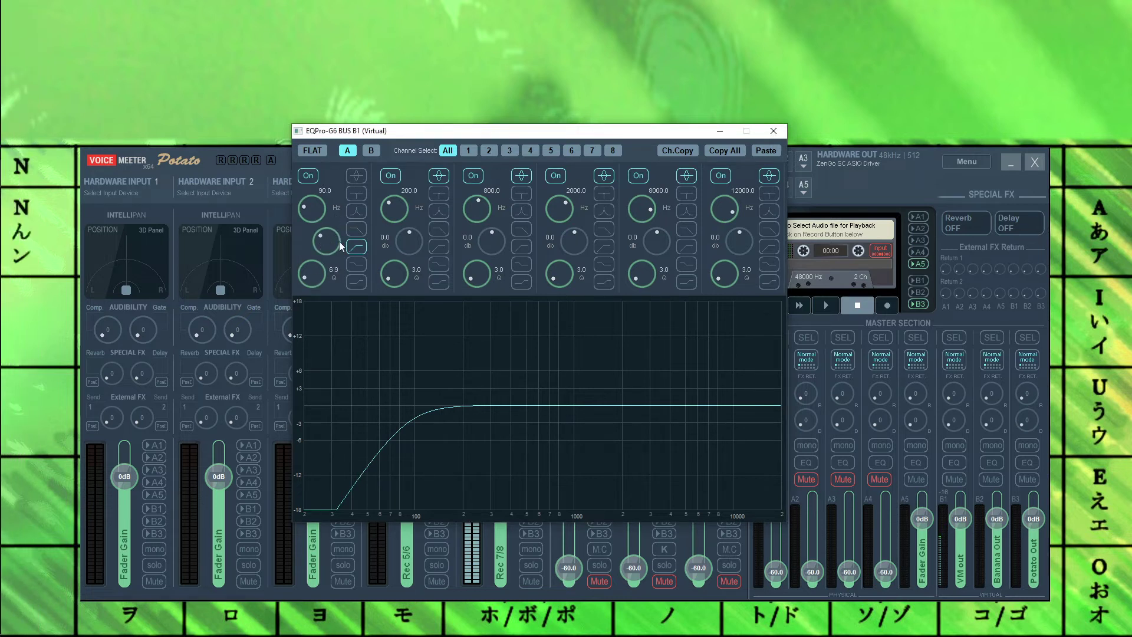
pyautogui.doubleClick(328, 236)
# Step: View the high-pass slope on the -72 to +18 dB graph scale and return to -18 to +18 dB
pyautogui.rightClick(460, 360)
pyautogui.click(514, 404)
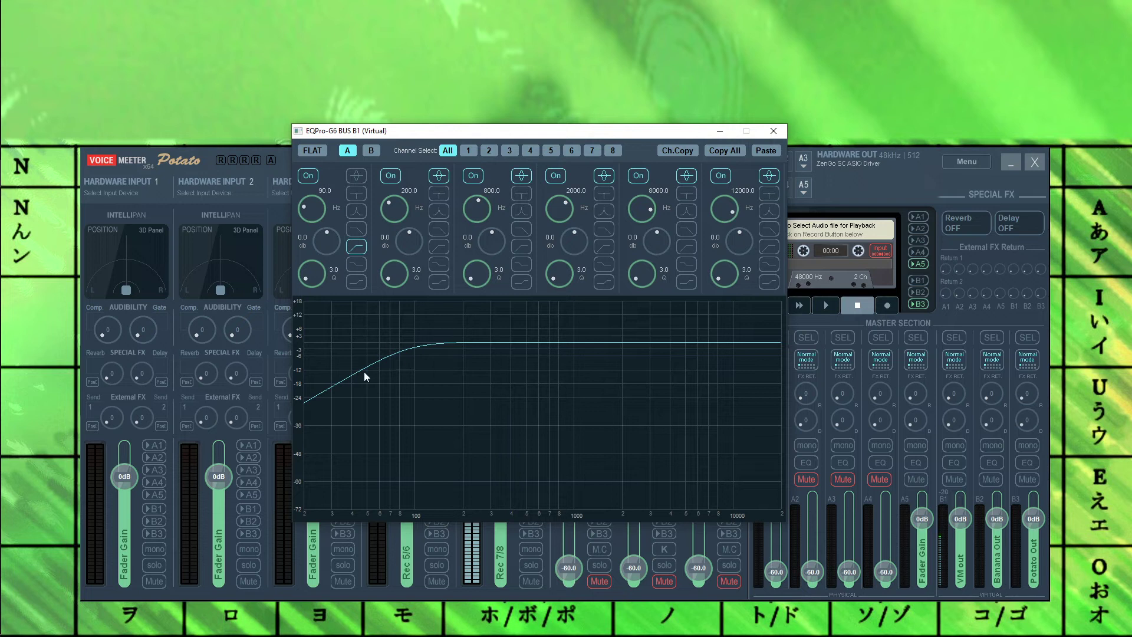
pyautogui.rightClick(439, 387)
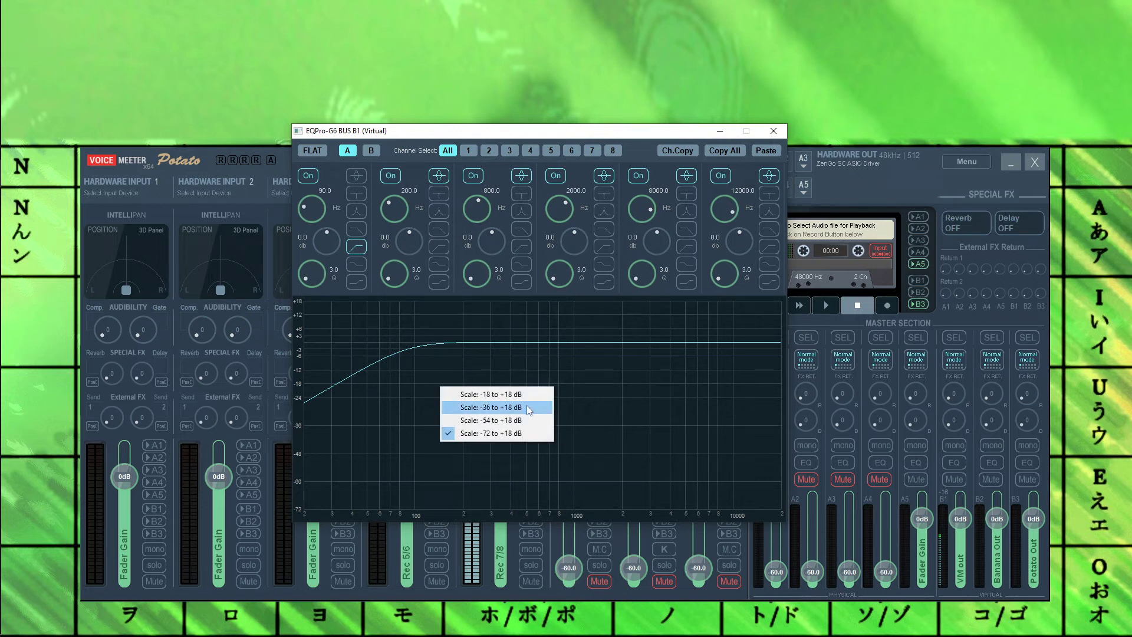
pyautogui.click(546, 395)
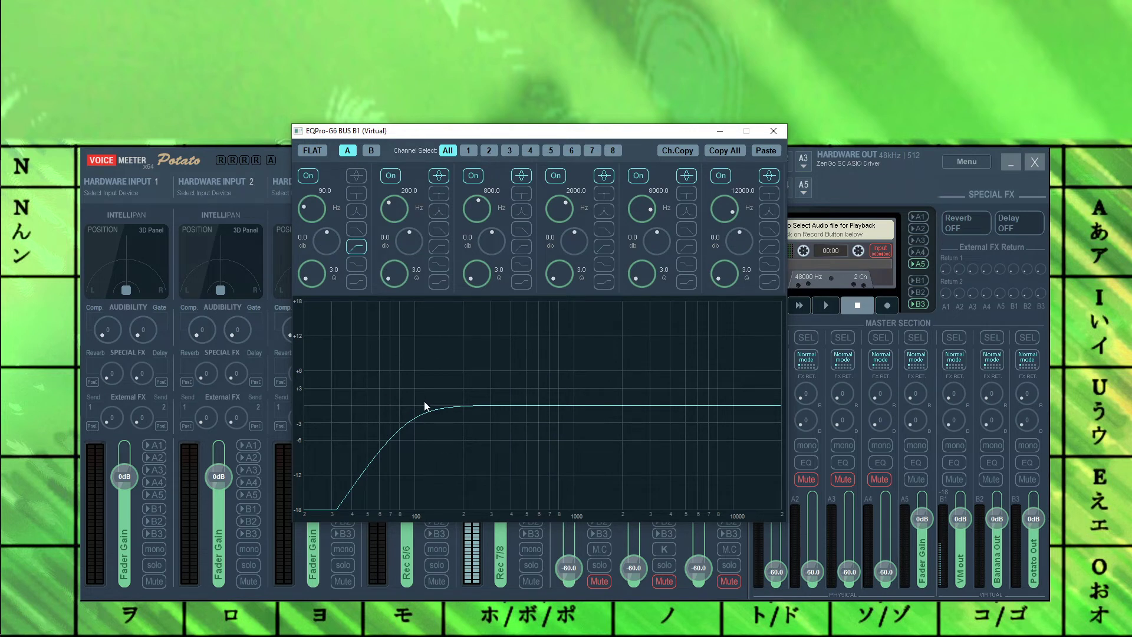
# Step: Set band 1's high-pass cutoff frequency to 80 Hz
pyautogui.doubleClick(333, 197)
pyautogui.write('80')
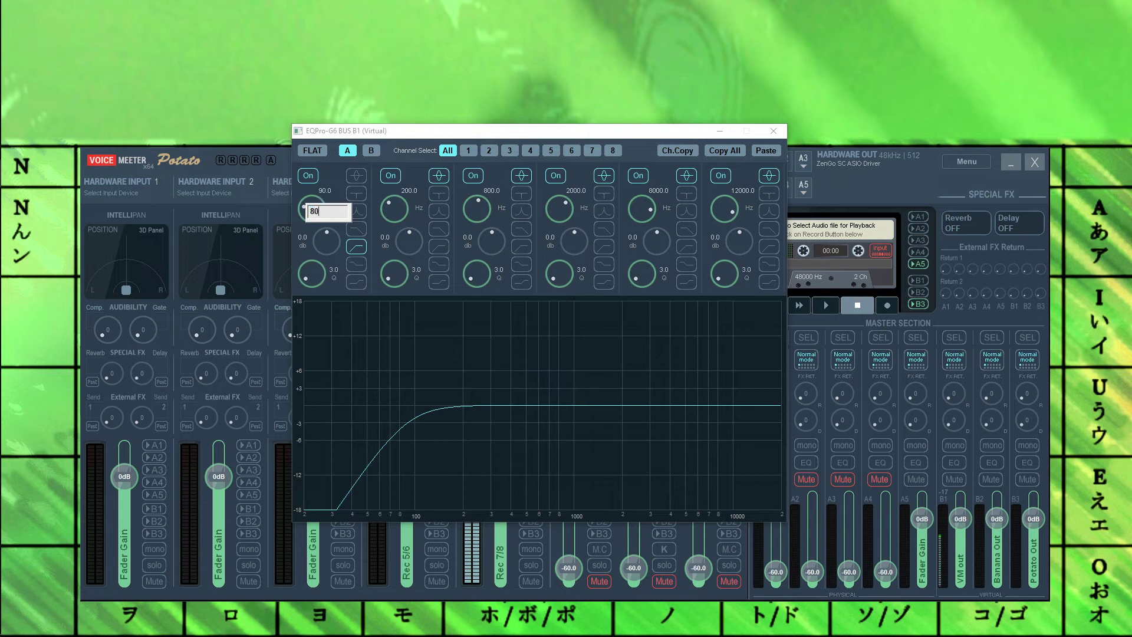
pyautogui.press('Return')
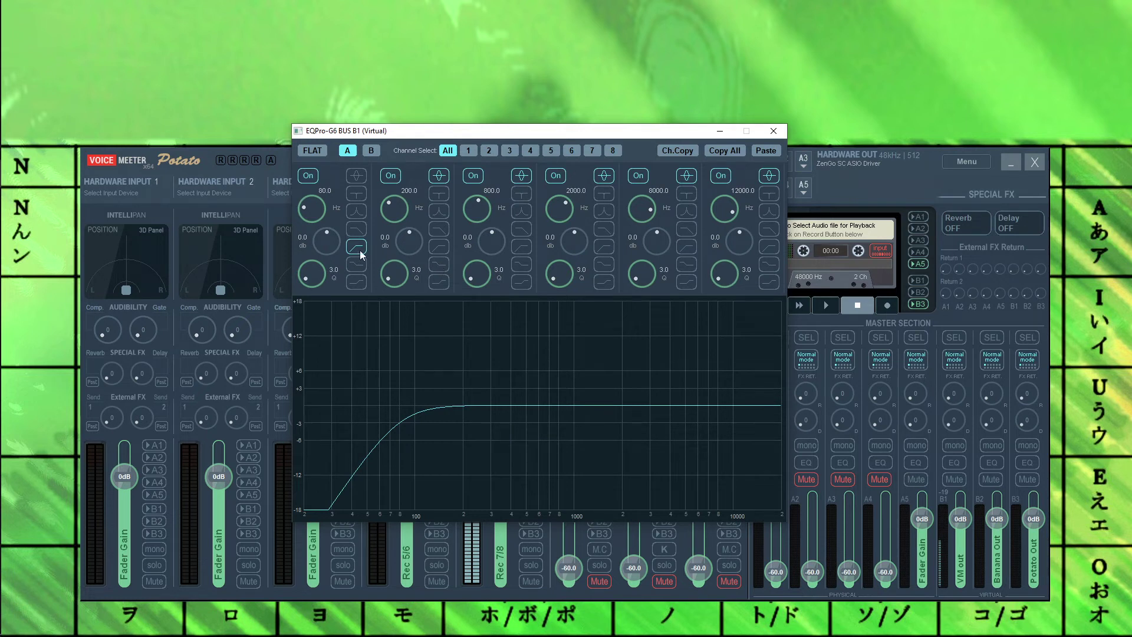
# Step: Switch band 2 to a low-shelf filter and turn band 1 off
pyautogui.click(436, 268)
pyautogui.click(307, 176)
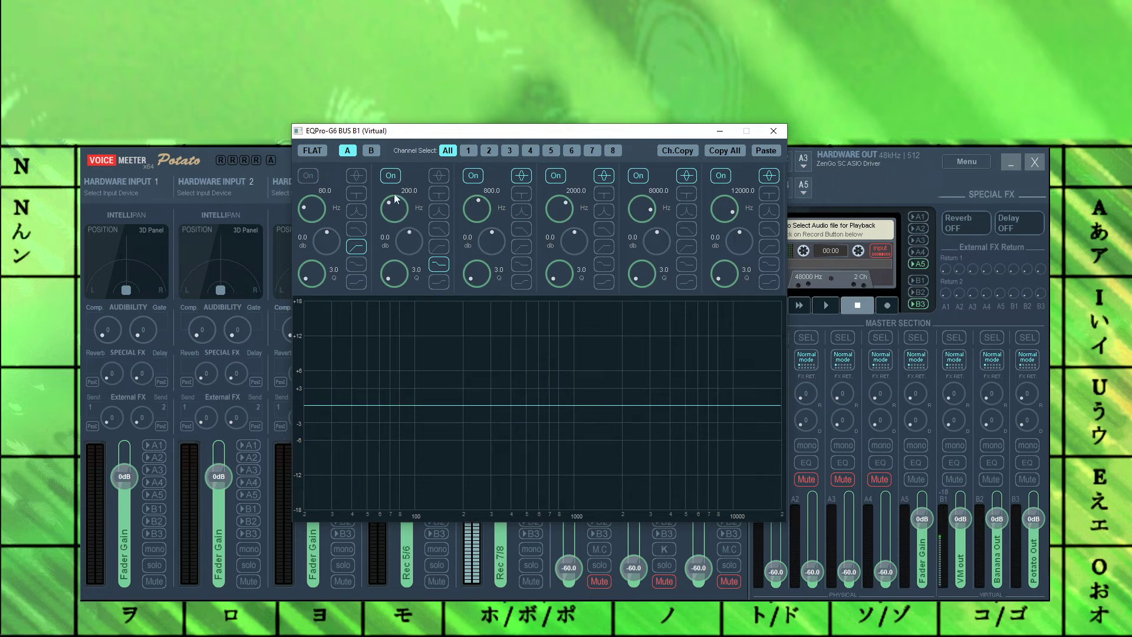
# Step: Set band 2's low-shelf gain to -2 dB and its frequency to 180 Hz
pyautogui.doubleClick(417, 250)
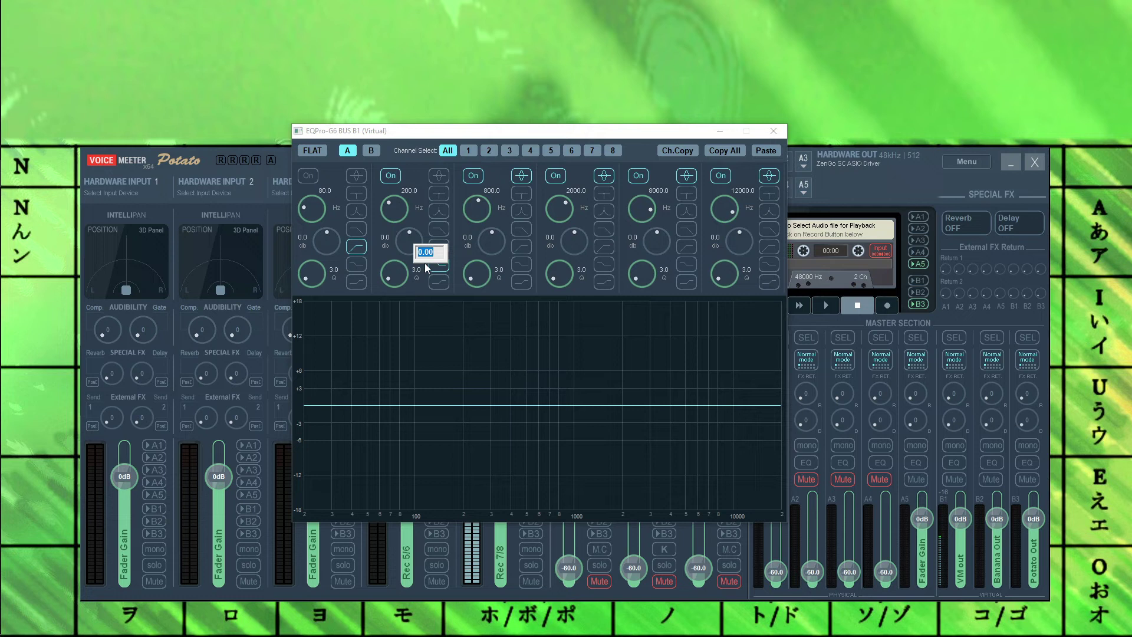
pyautogui.write('-2')
pyautogui.press('Return')
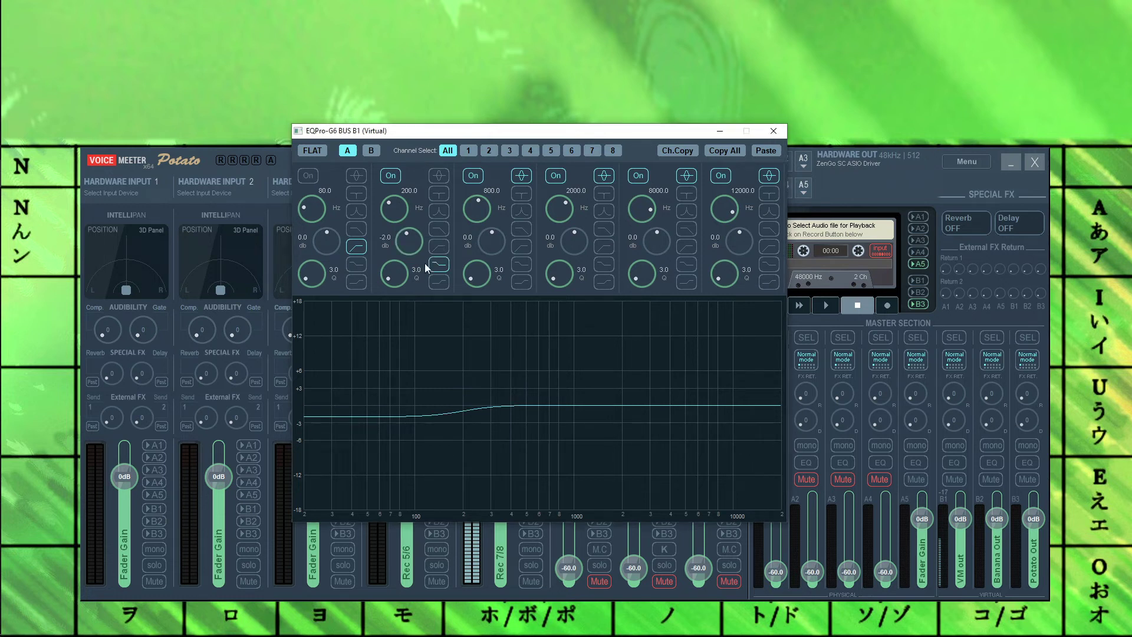
pyautogui.doubleClick(396, 210)
pyautogui.write('180')
pyautogui.press('Return')
# Step: Try band 2's Q dial on the low shelf and return it to 3.0
pyautogui.moveTo(391, 275); pyautogui.dragTo(410, 317)
pyautogui.scroll(-3, 388, 277)
pyautogui.doubleClick(401, 276)
# Step: Turn band 1 on and toggle bands 1 and 2 to compare their curves, leaving both on
pyautogui.click(307, 175)
pyautogui.click(389, 176)
pyautogui.click(389, 176)
pyautogui.click(391, 175)
pyautogui.click(308, 176)
pyautogui.click(311, 175)
pyautogui.click(390, 175)
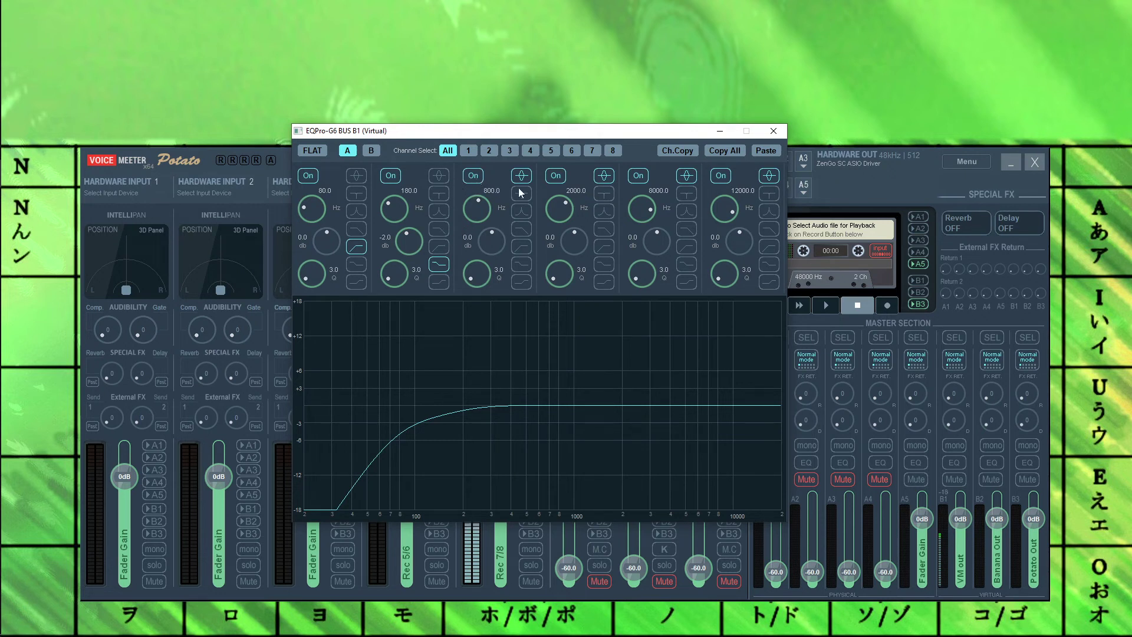
# Step: Switch band 3 to a high-shelf filter and raise its frequency to about 1164.5 Hz
pyautogui.click(476, 175)
pyautogui.click(519, 283)
pyautogui.click(521, 266)
pyautogui.moveTo(482, 213); pyautogui.dragTo(479, 207)
pyautogui.scroll(5, 497, 236)
pyautogui.scroll(12, 501, 236)
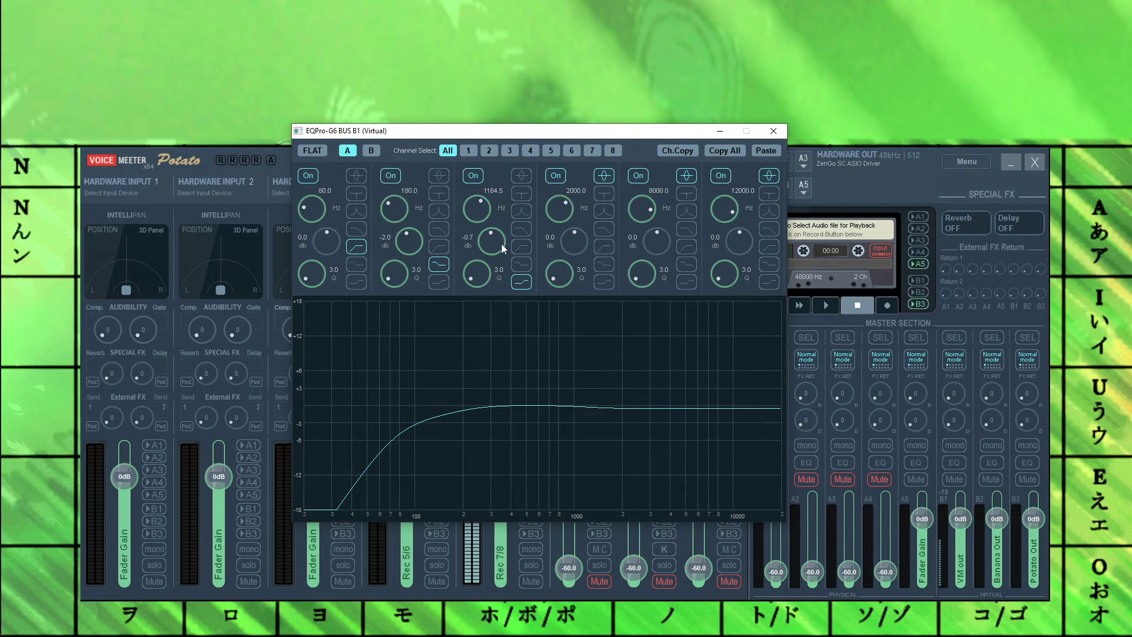
# Step: Sweep band 3's high-shelf gain up to about 8.6 dB and back down to about 0.7 dB
pyautogui.scroll(-13, 514, 230)
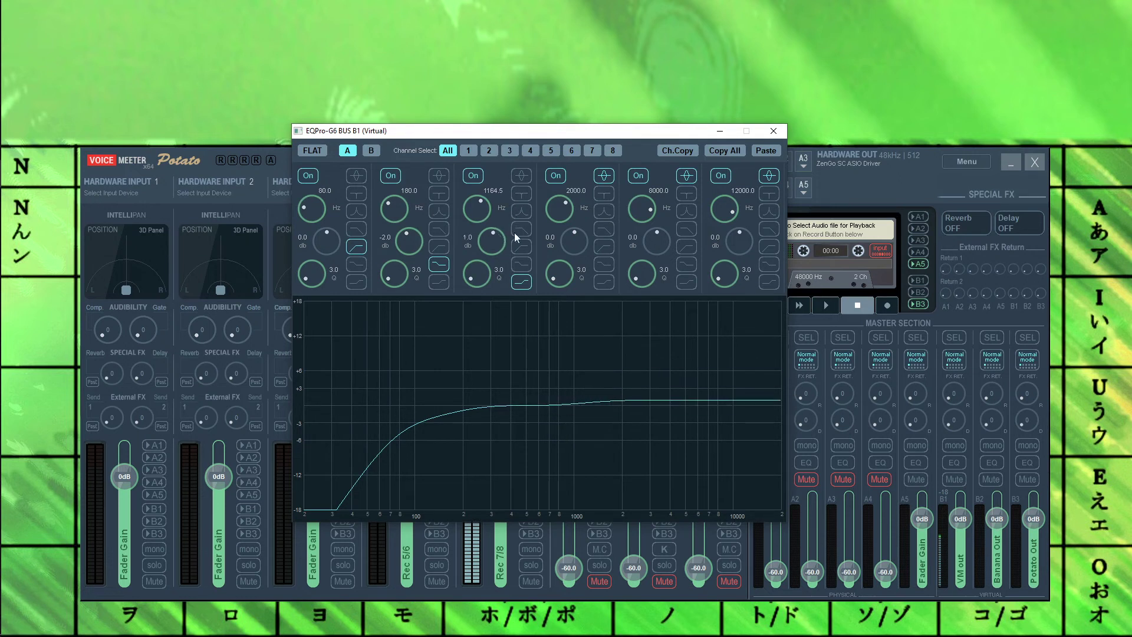
pyautogui.scroll(10, 514, 235)
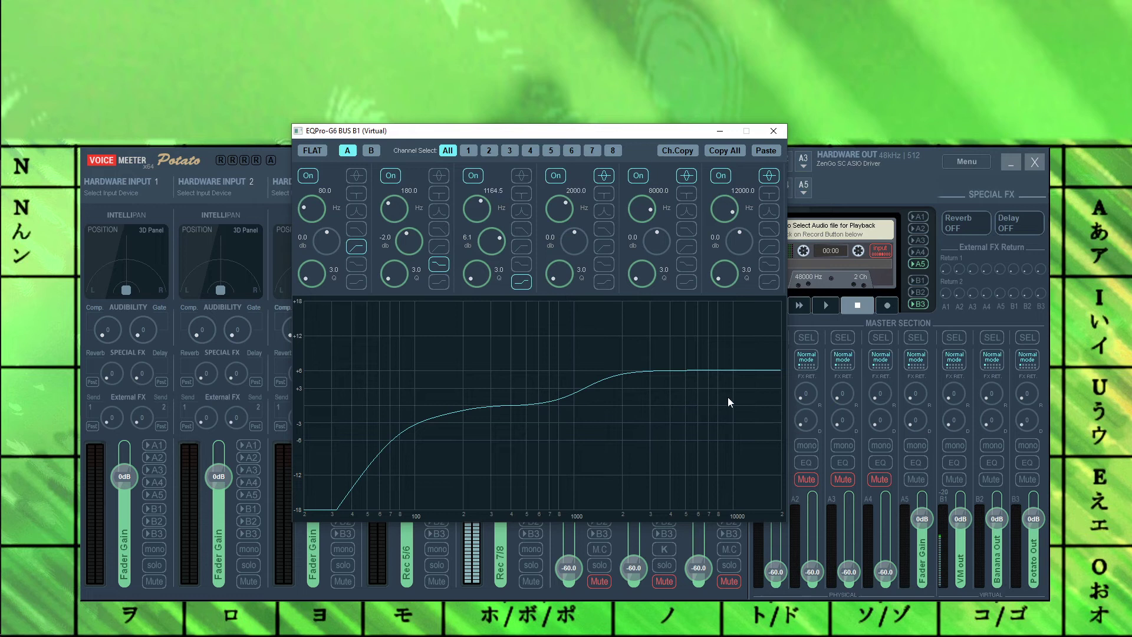
pyautogui.scroll(5, 497, 232)
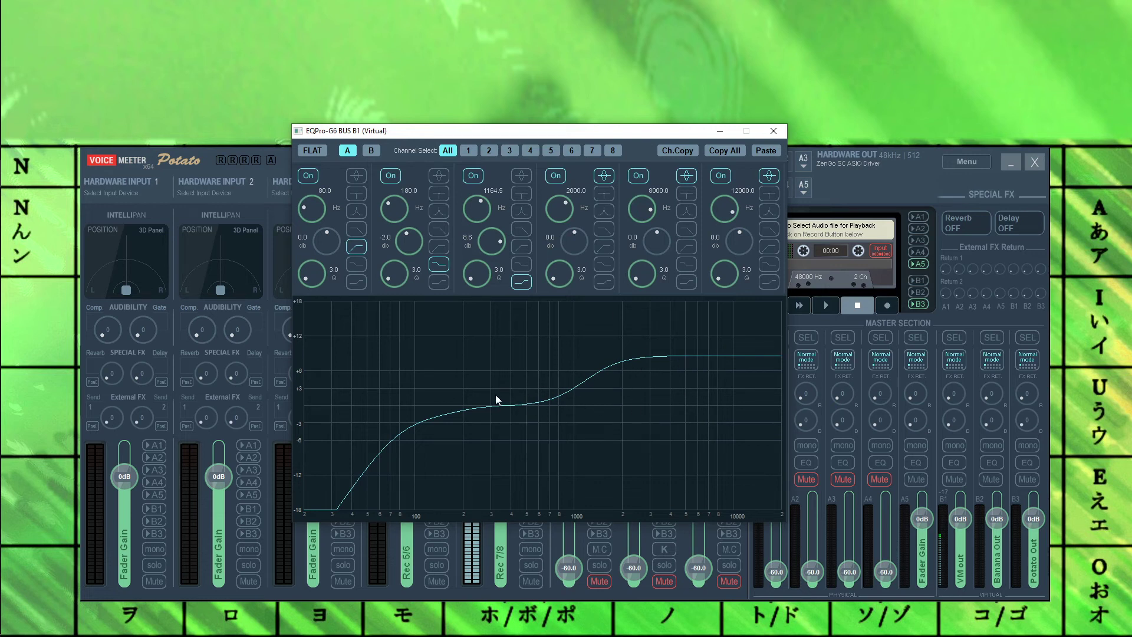
pyautogui.moveTo(491, 245); pyautogui.dragTo(496, 284)
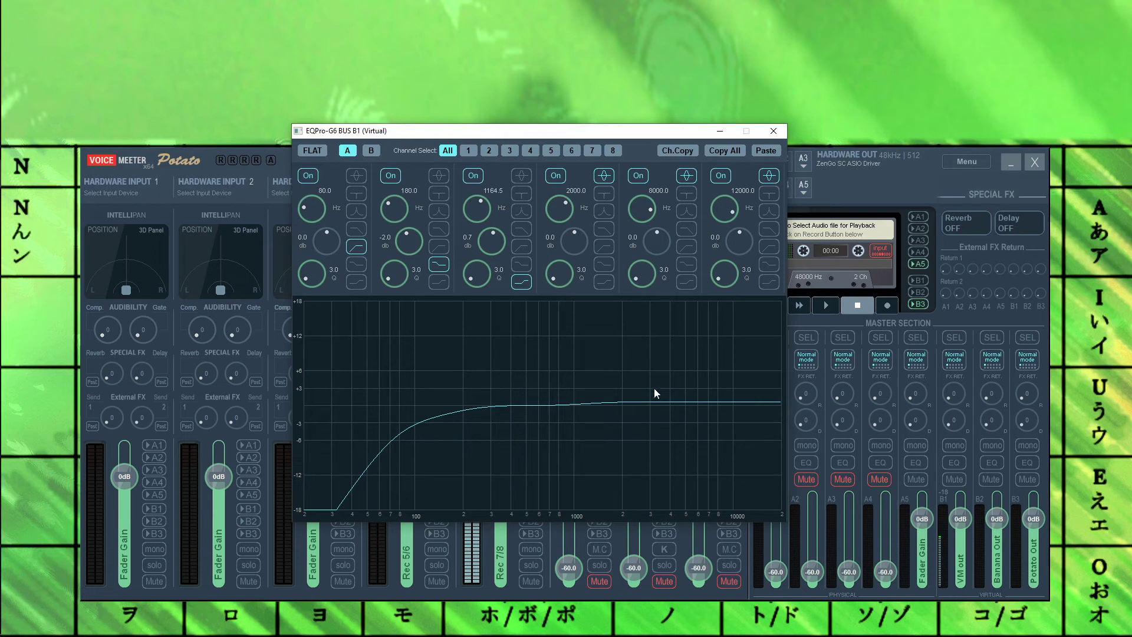
# Step: Compare a low shelf on band 3 with cut and boost, then return to a high shelf with 3.0 dB gain
pyautogui.click(522, 263)
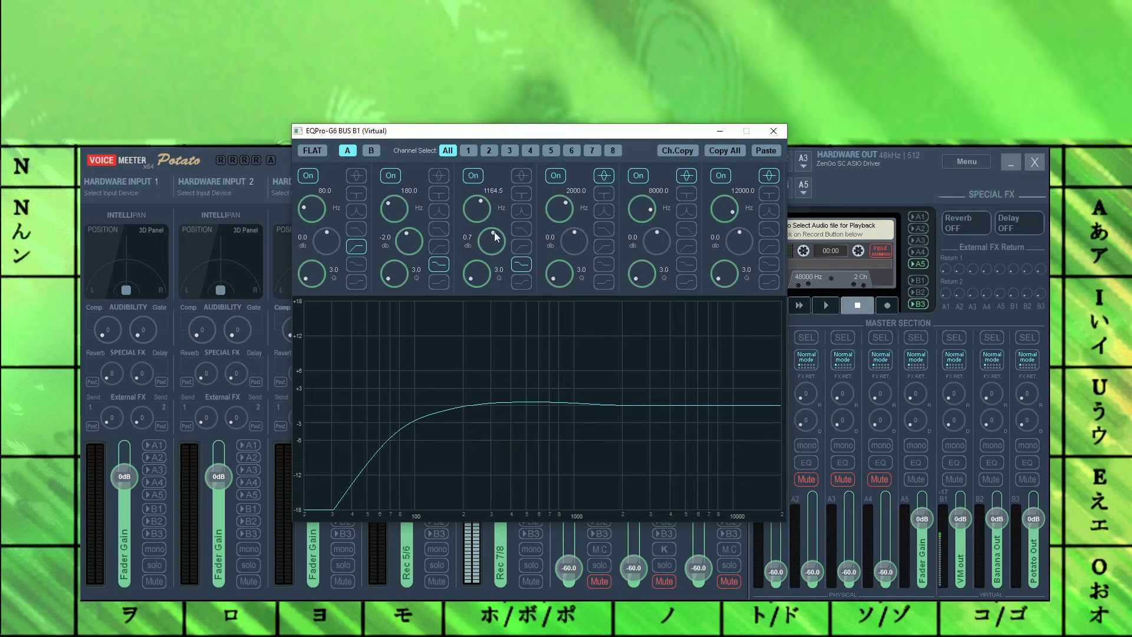
pyautogui.moveTo(490, 225); pyautogui.dragTo(488, 277)
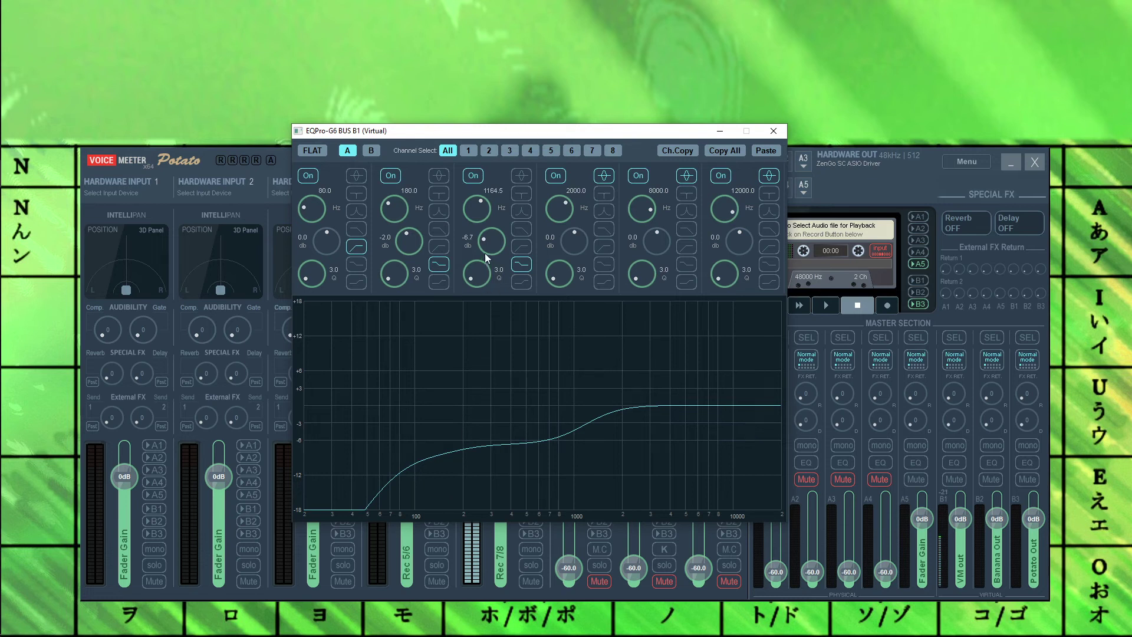
pyautogui.moveTo(490, 246); pyautogui.dragTo(490, 216)
pyautogui.click(521, 282)
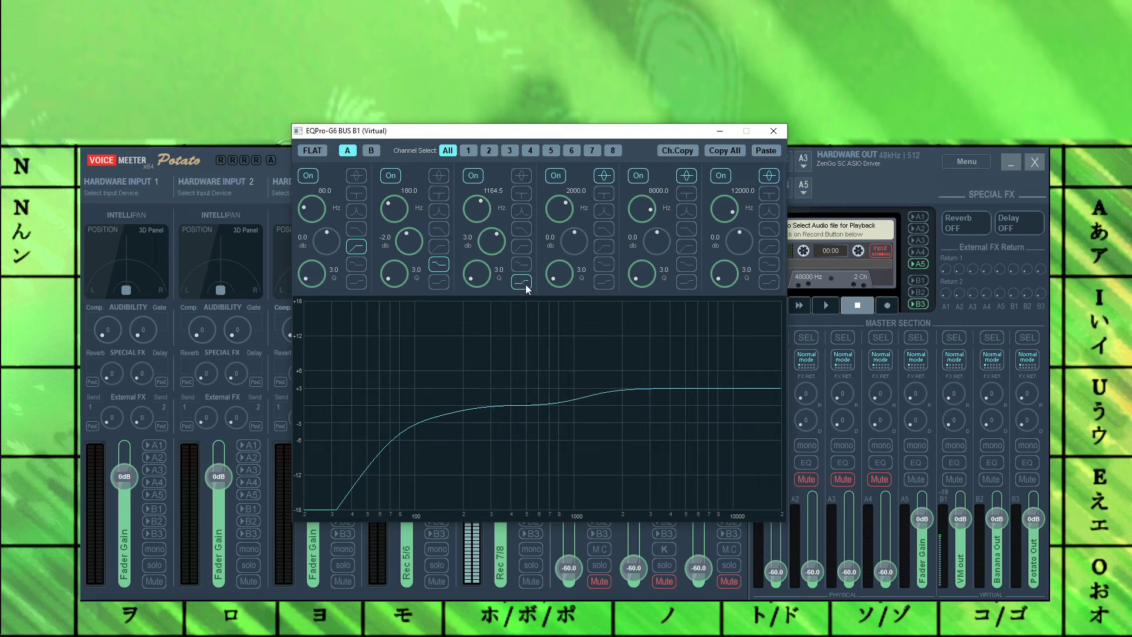
# Step: Set band 3's high-shelf frequency to 7000 Hz and try its Q dial
pyautogui.doubleClick(479, 211)
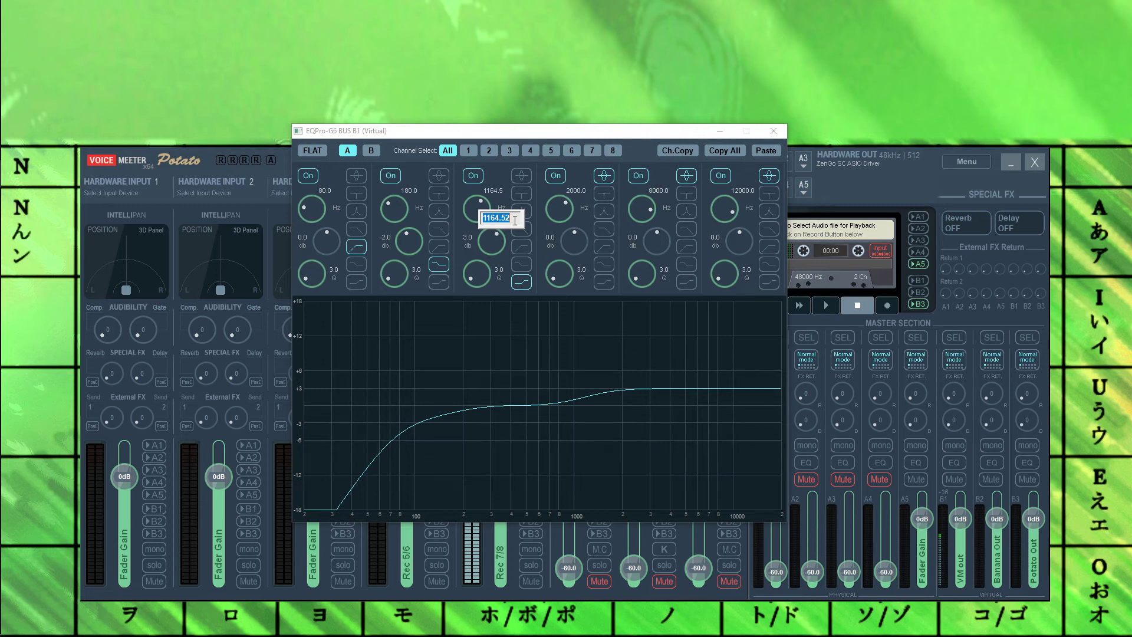
pyautogui.write('7000')
pyautogui.press('Return')
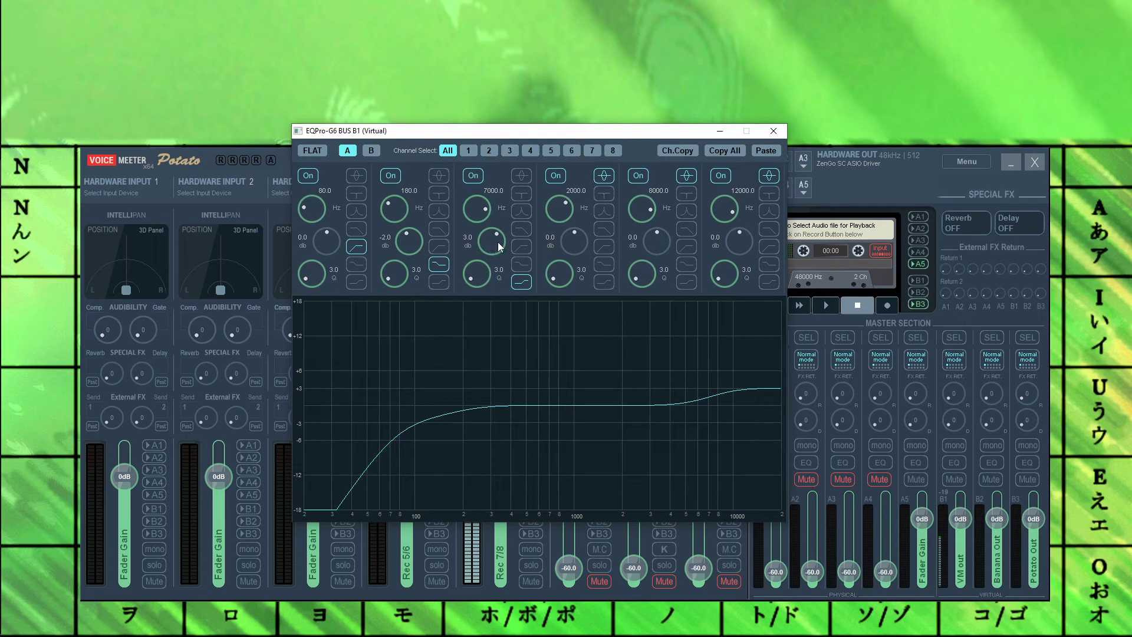
pyautogui.moveTo(477, 280); pyautogui.dragTo(479, 150)
# Step: Try a high-shelf filter on band 6, then switch the band to a low-pass filter
pyautogui.click(772, 284)
pyautogui.doubleClick(741, 243)
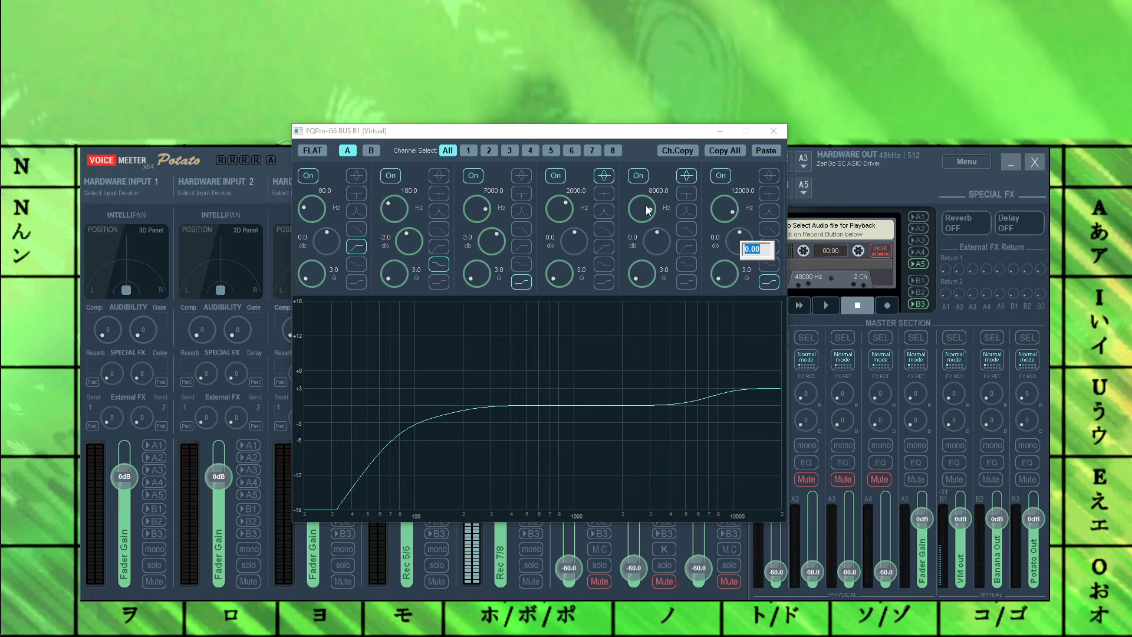
pyautogui.click(737, 253)
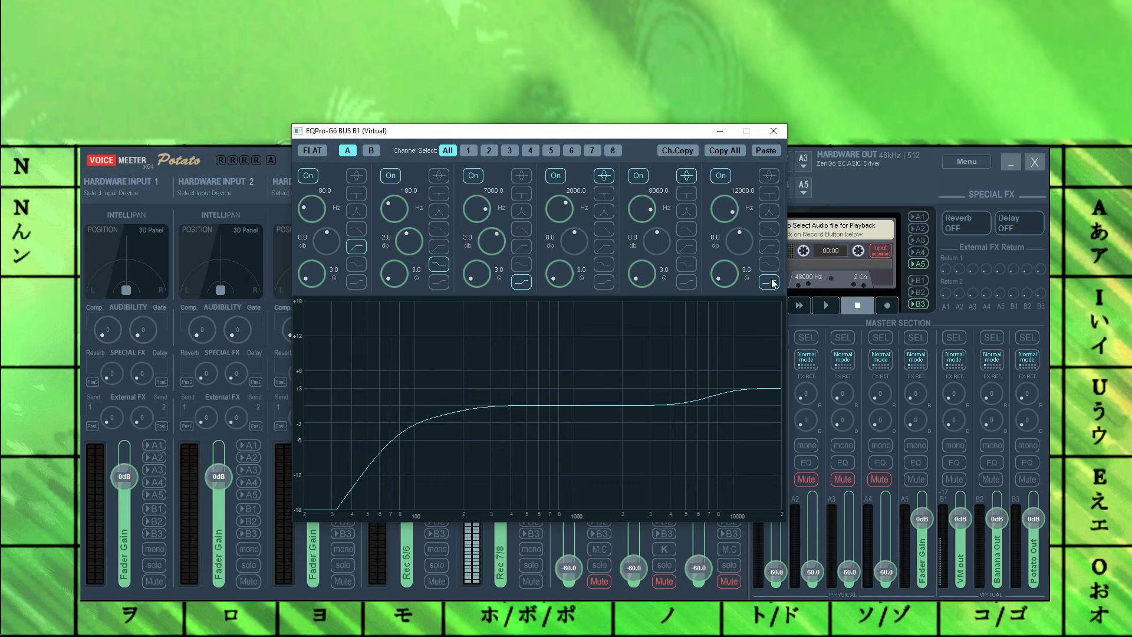
pyautogui.click(769, 230)
# Step: Switch band 5 to a high-shelf filter with a gain of -1 dB, keeping its frequency at 8000 Hz
pyautogui.click(686, 283)
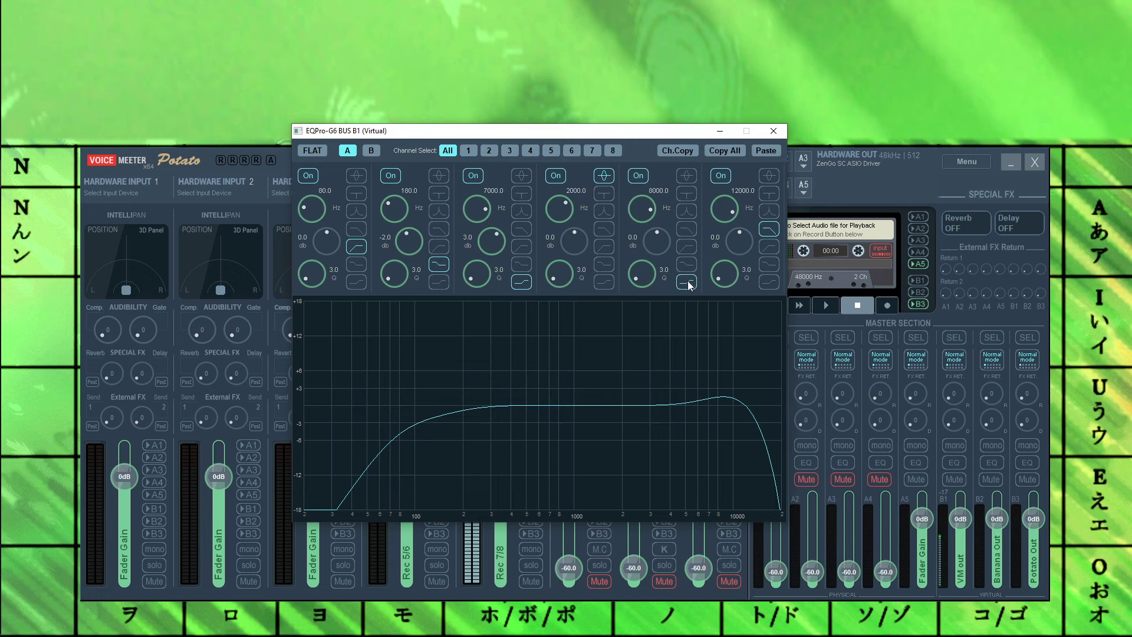
pyautogui.doubleClick(660, 242)
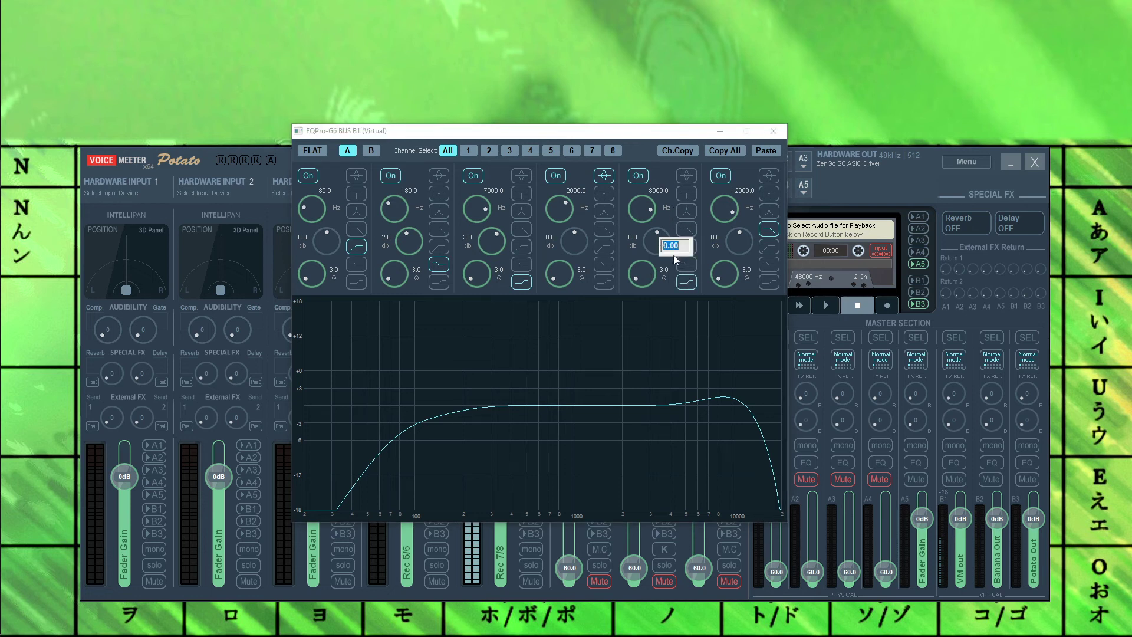
pyautogui.write('-1')
pyautogui.press('Return')
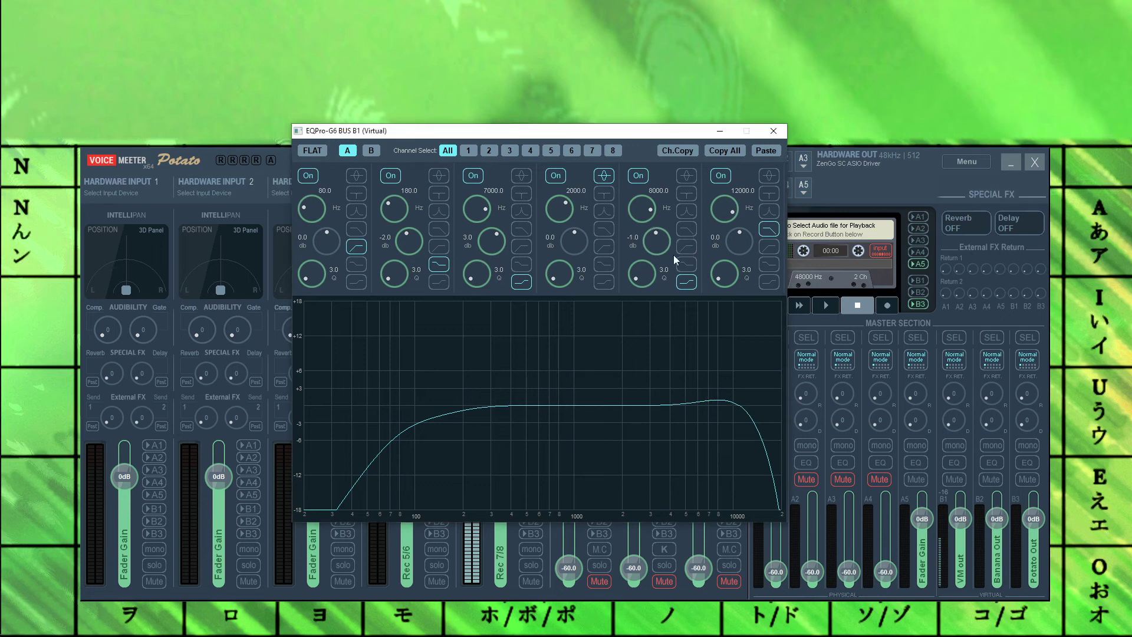
pyautogui.doubleClick(646, 211)
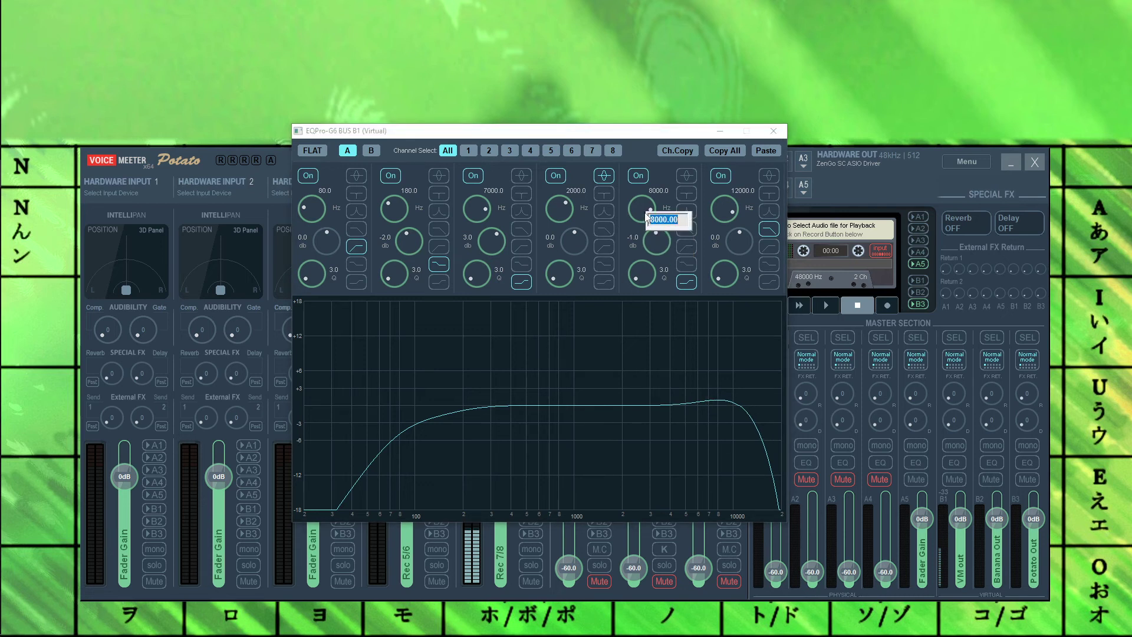
pyautogui.press('Escape')
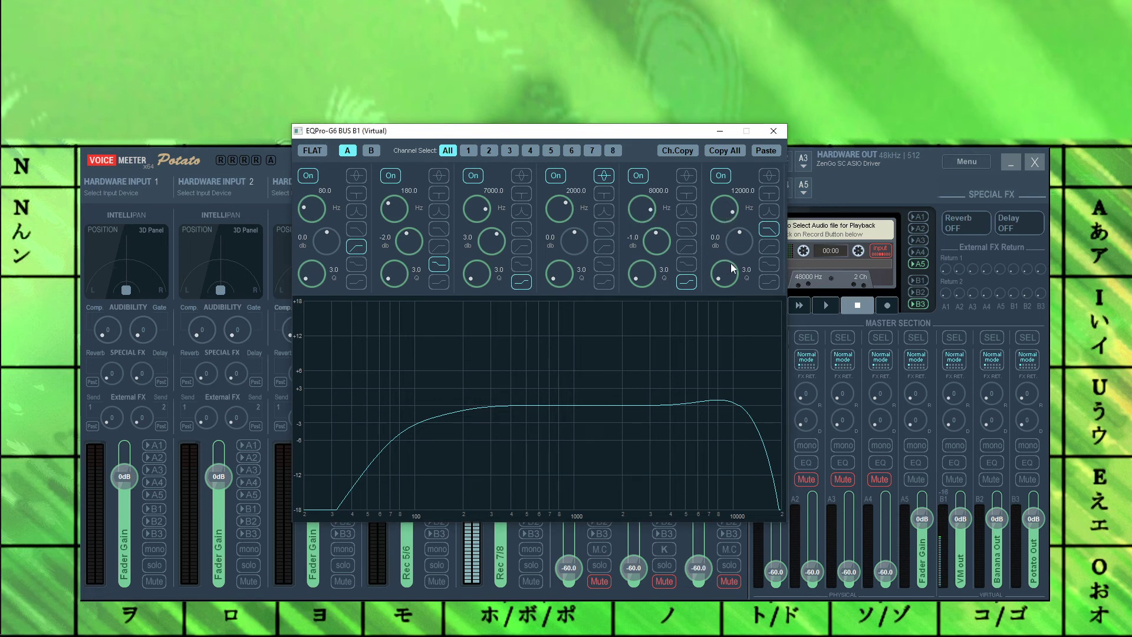
# Step: Set band 6's low-pass cutoff frequency to 14000 Hz
pyautogui.doubleClick(725, 215)
pyautogui.write('14000')
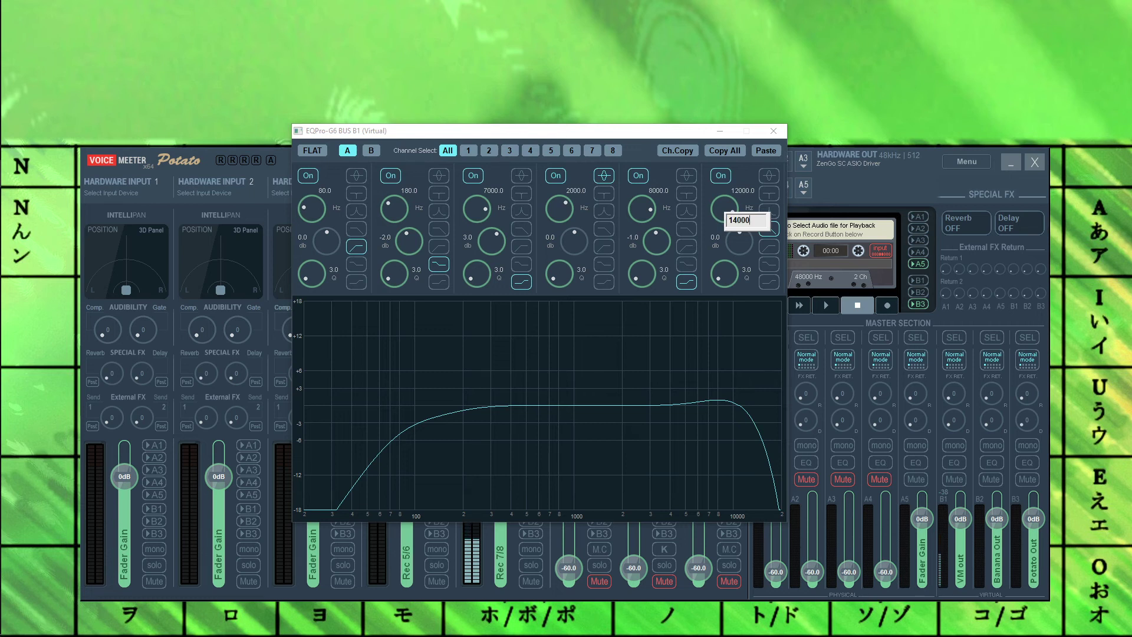
pyautogui.press('Return')
# Step: Turn off bands 3 and 4 and switch band 3 back to a peak filter
pyautogui.click(474, 176)
pyautogui.click(477, 177)
pyautogui.click(478, 177)
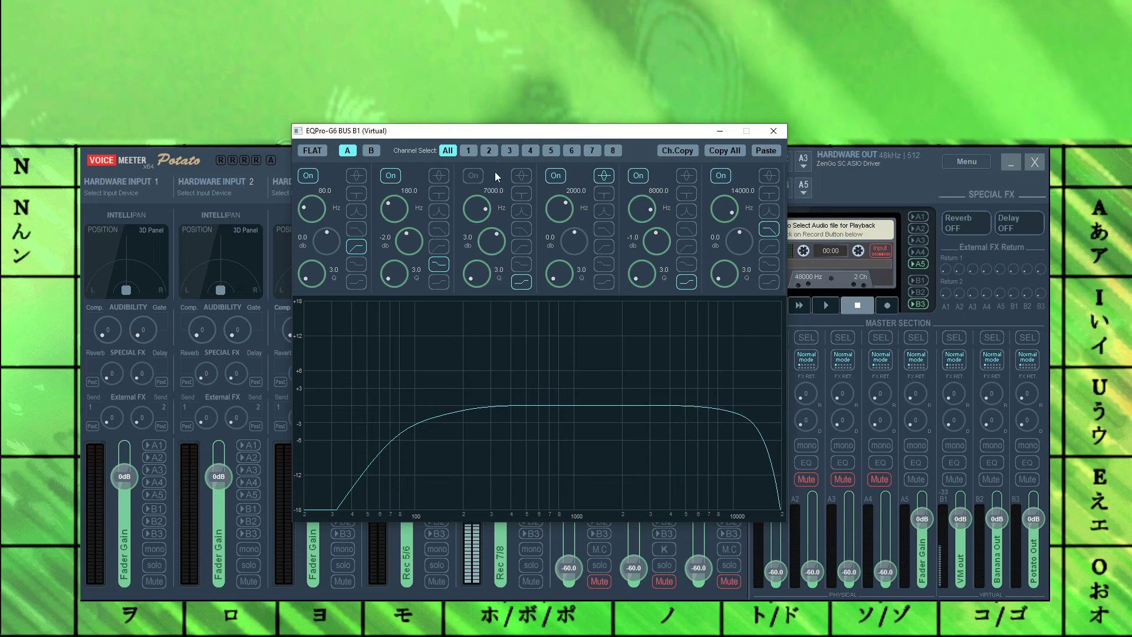
pyautogui.click(556, 177)
pyautogui.click(521, 175)
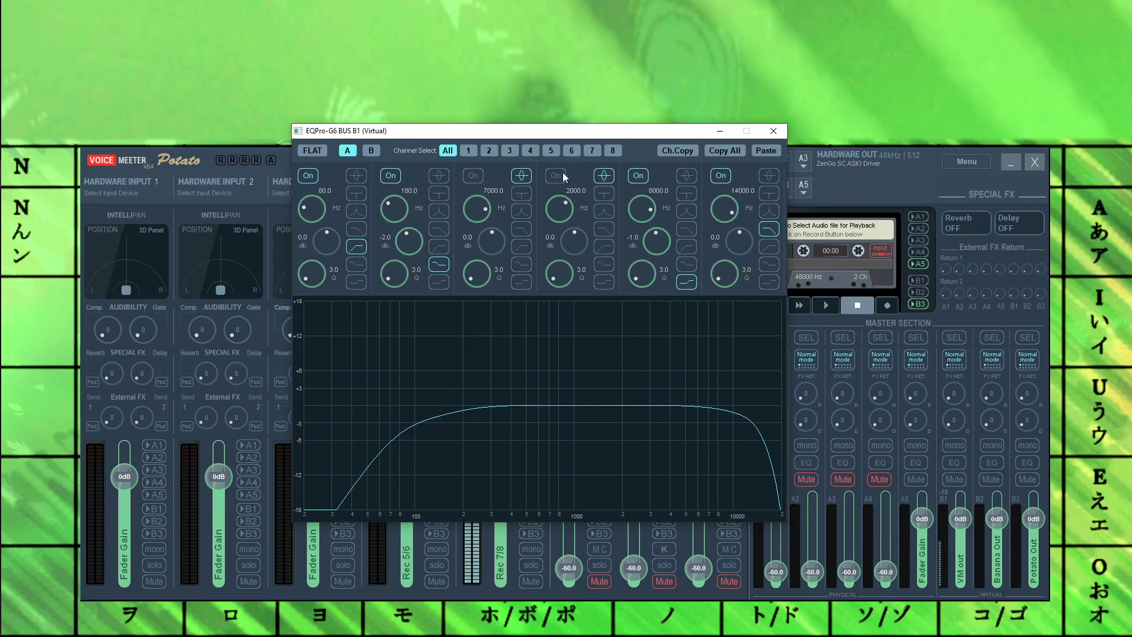
# Step: Set band 4's peak filter frequency to 3000 Hz
pyautogui.doubleClick(569, 210)
pyautogui.write('300')
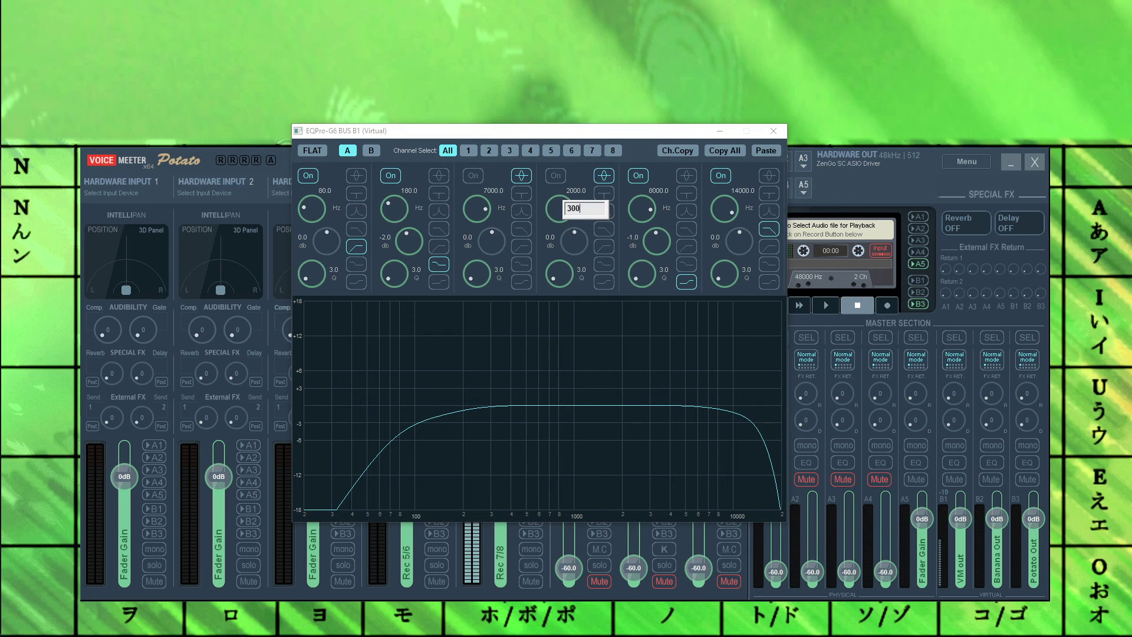
pyautogui.write('0')
pyautogui.press('Return')
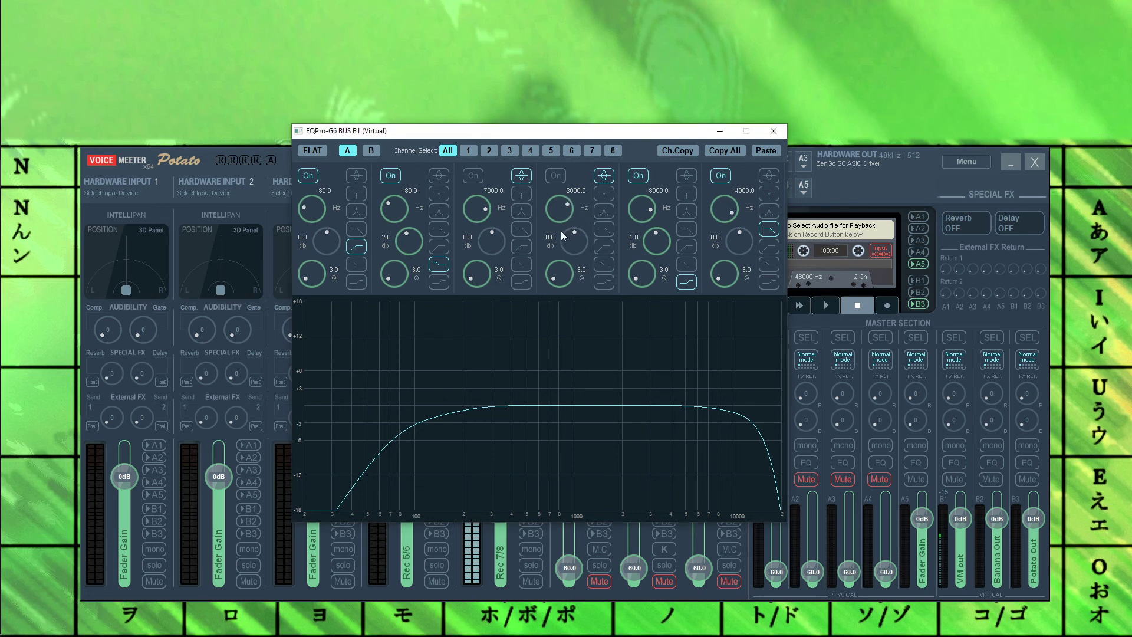
# Step: Turn band 4 on with a gain of about 1.8 dB and a Q of about 1.1
pyautogui.moveTo(554, 277); pyautogui.dragTo(564, 256)
pyautogui.moveTo(583, 223); pyautogui.dragTo(553, 186)
pyautogui.click(555, 175)
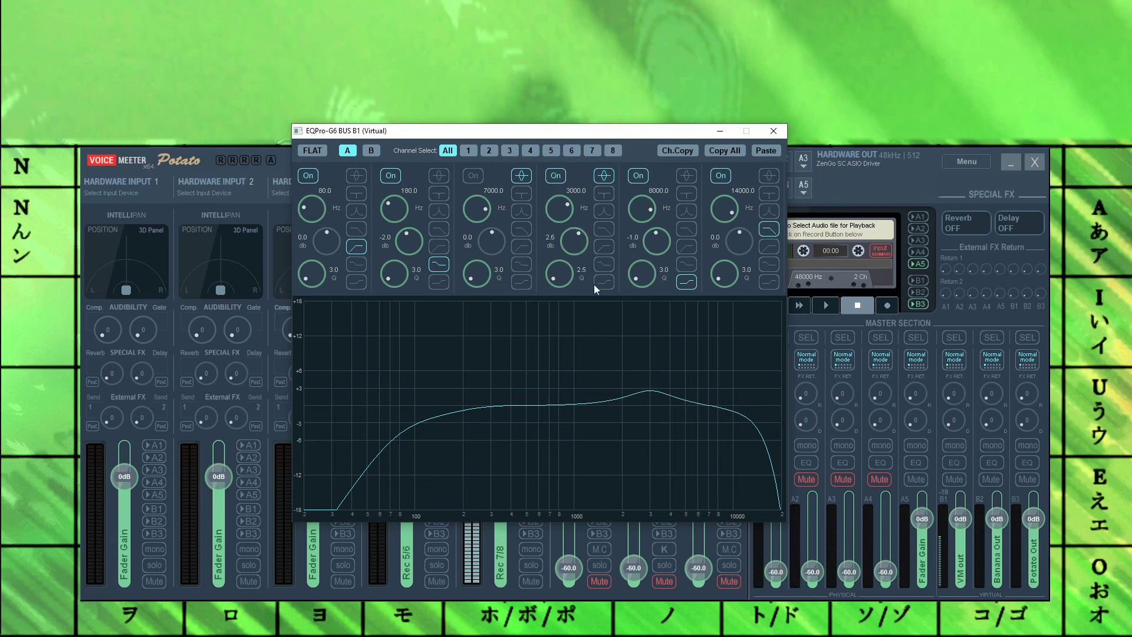
pyautogui.moveTo(555, 278); pyautogui.dragTo(571, 253)
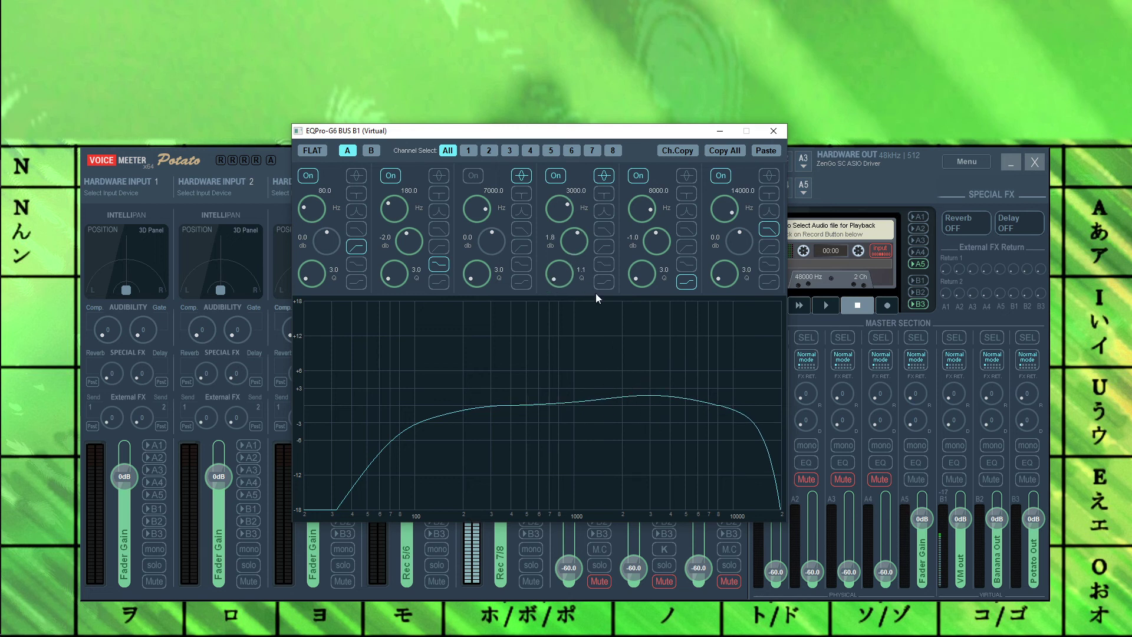
# Step: Set band 3's peak filter to 1000 Hz with a gain of about -1.4 dB and a Q of about 7.5
pyautogui.doubleClick(483, 212)
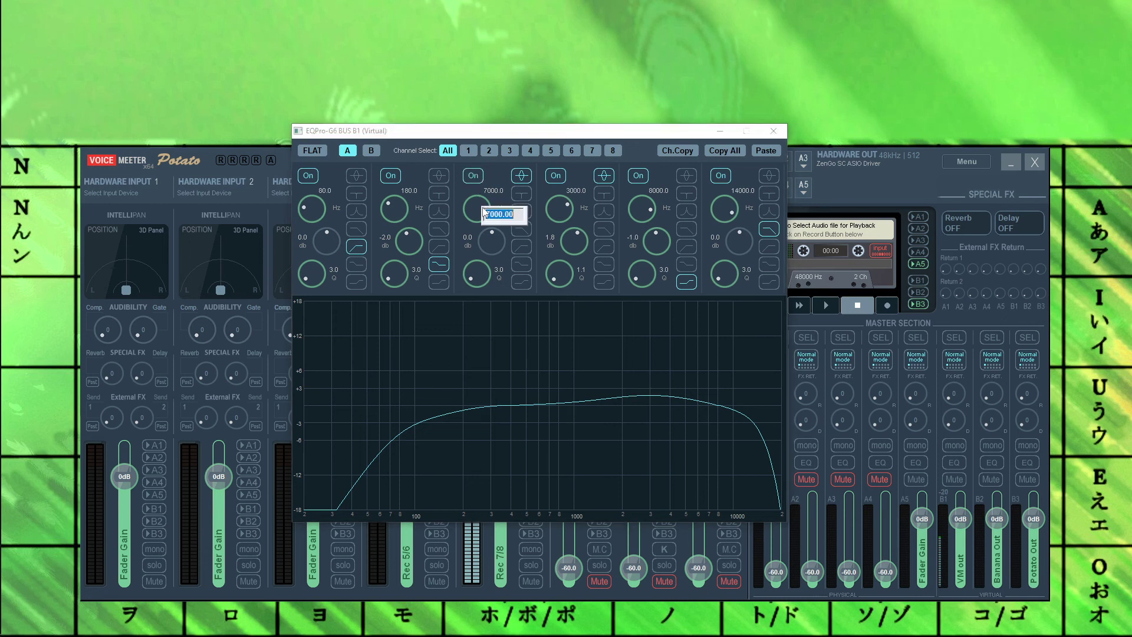
pyautogui.write('1000')
pyautogui.press('Return')
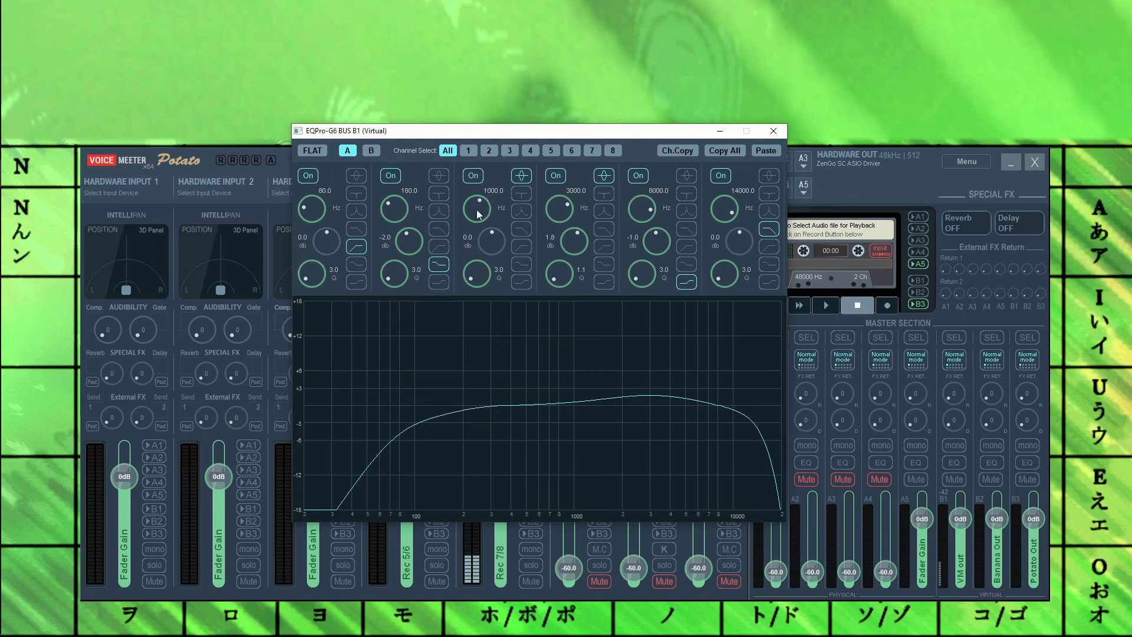
pyautogui.moveTo(494, 238); pyautogui.dragTo(493, 247)
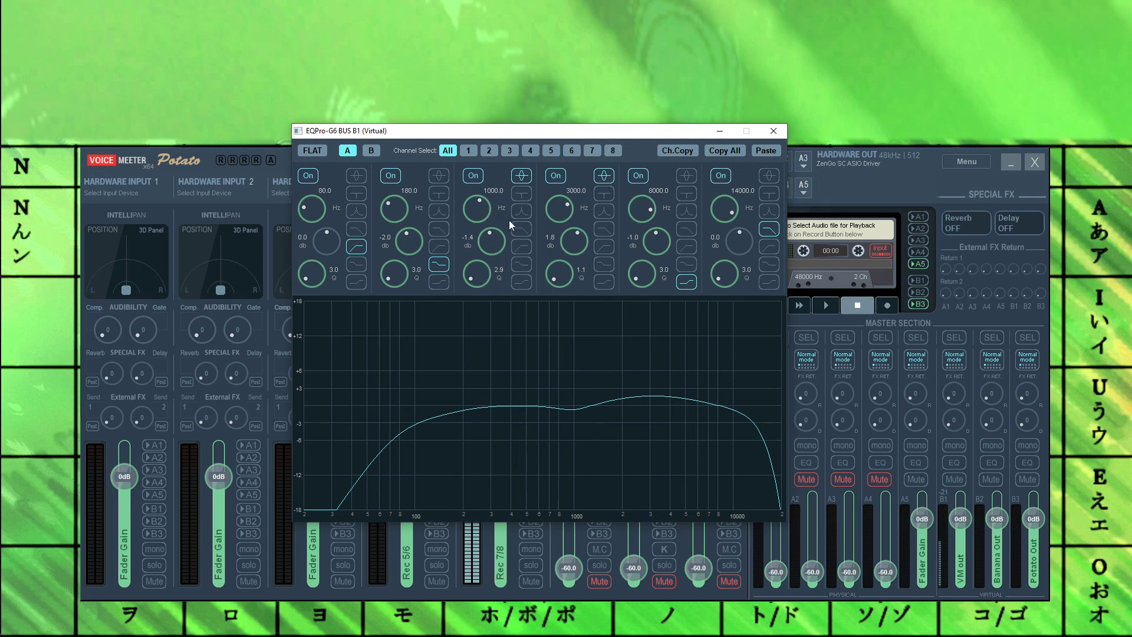
pyautogui.scroll(-2, 477, 278)
pyautogui.moveTo(476, 273); pyautogui.dragTo(472, 246)
# Step: Turn bands 3 and 4 off to compare the curve without them, then turn both on again
pyautogui.click(556, 176)
pyautogui.click(473, 175)
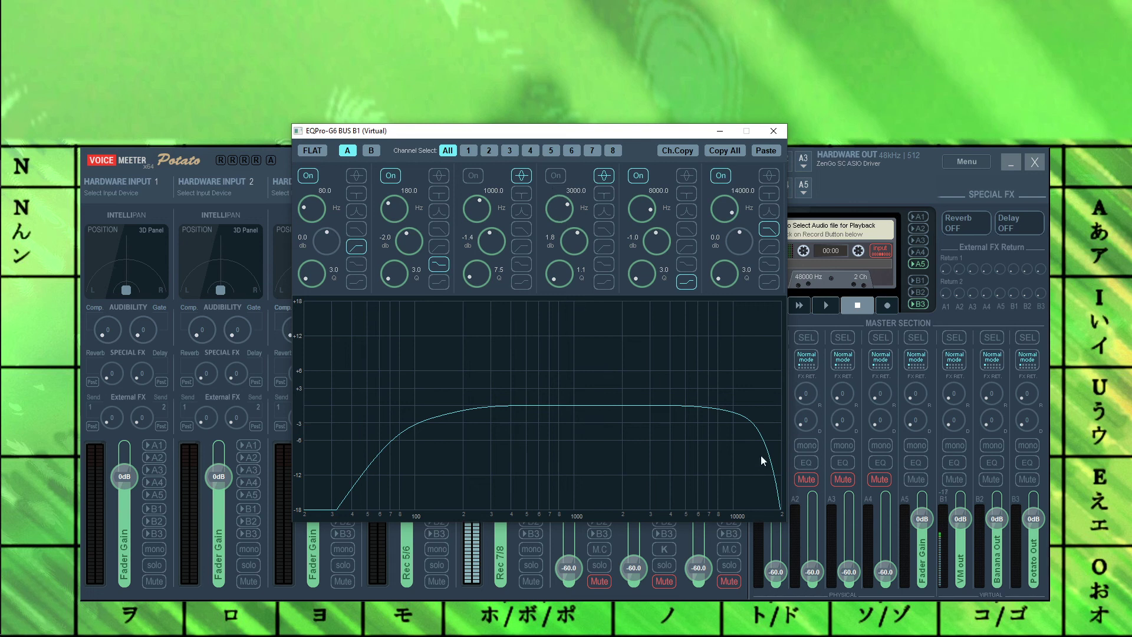
pyautogui.click(556, 175)
pyautogui.click(473, 175)
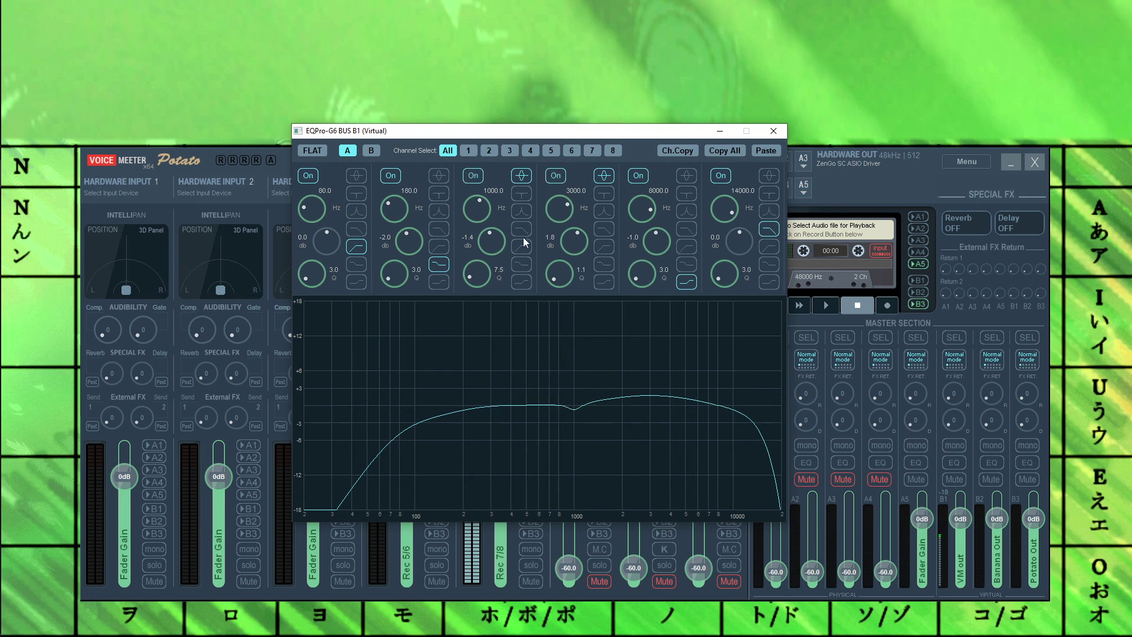
# Step: View EQ setting B, enable the B1 bus EQ, and switch back to setting A to compare them
pyautogui.click(374, 151)
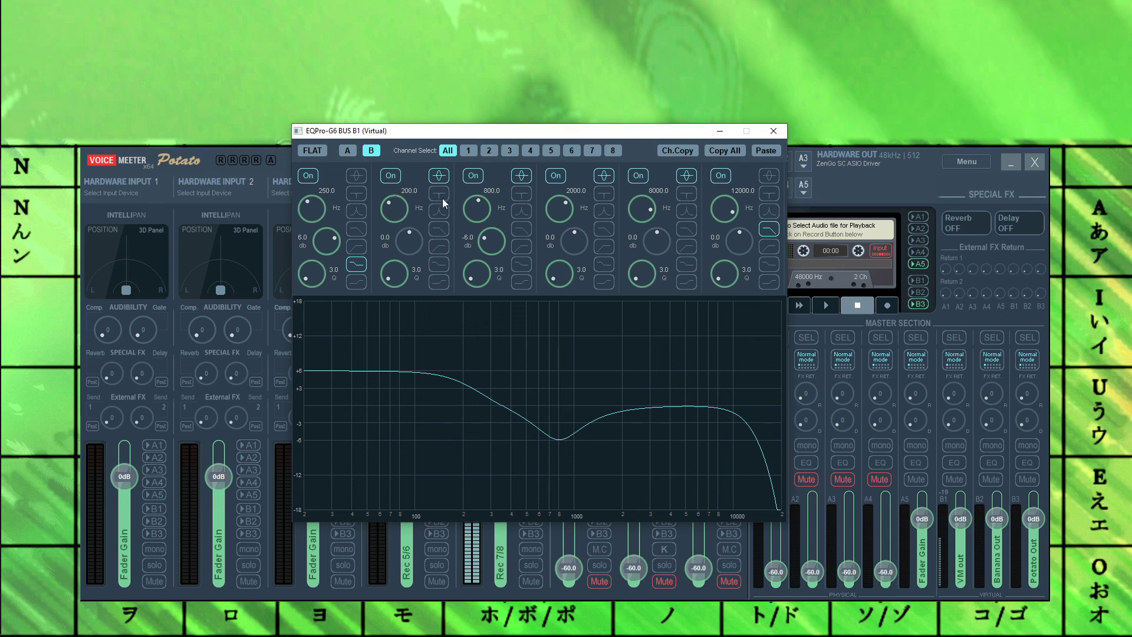
pyautogui.click(953, 461)
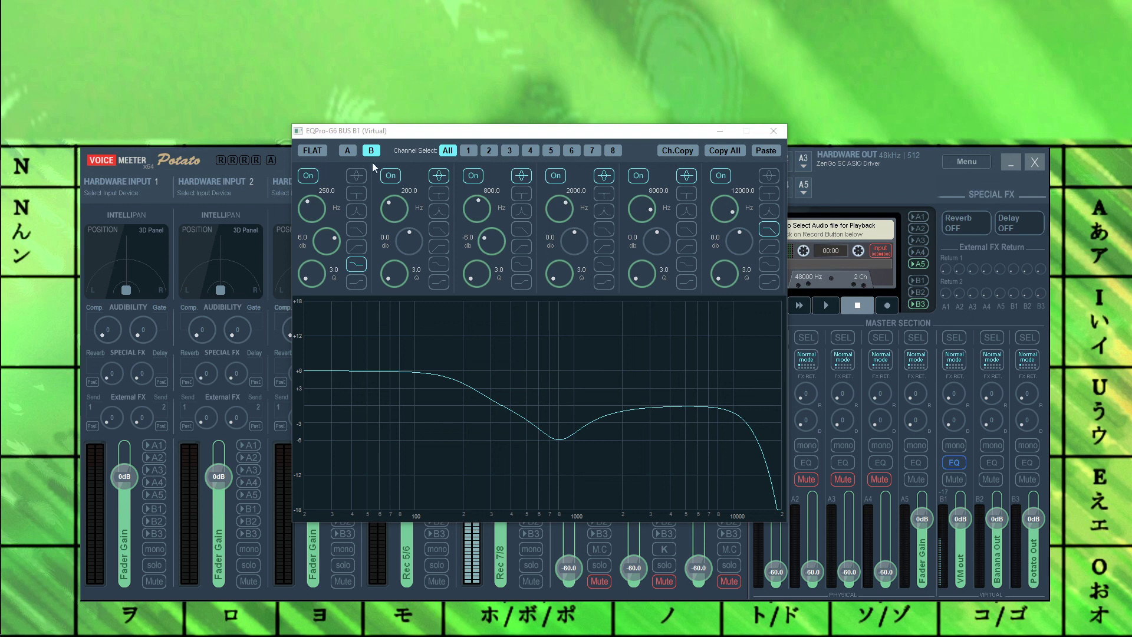
pyautogui.click(347, 151)
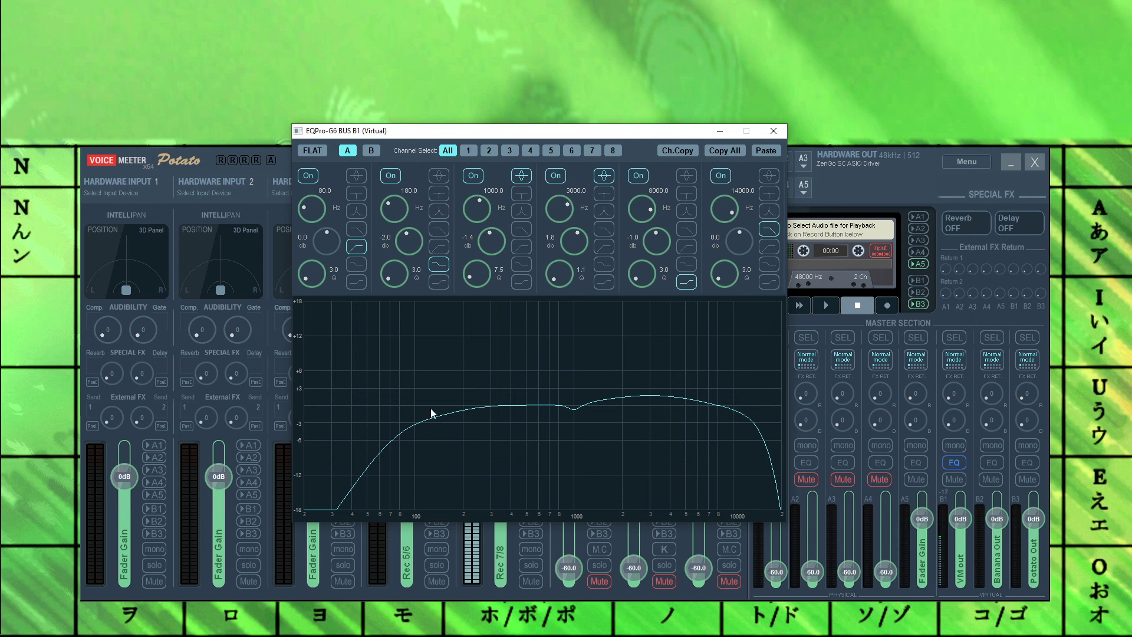
pyautogui.click(959, 463)
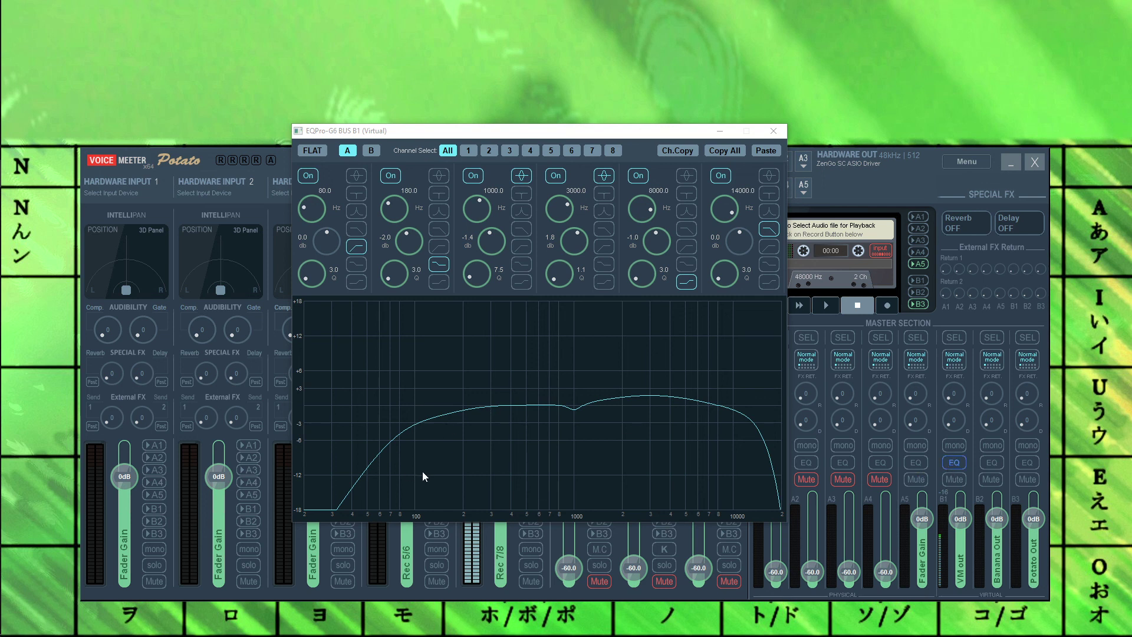
# Step: Compare setting B with the B1 bus EQ on and off, then return to setting A with the EQ off
pyautogui.click(372, 150)
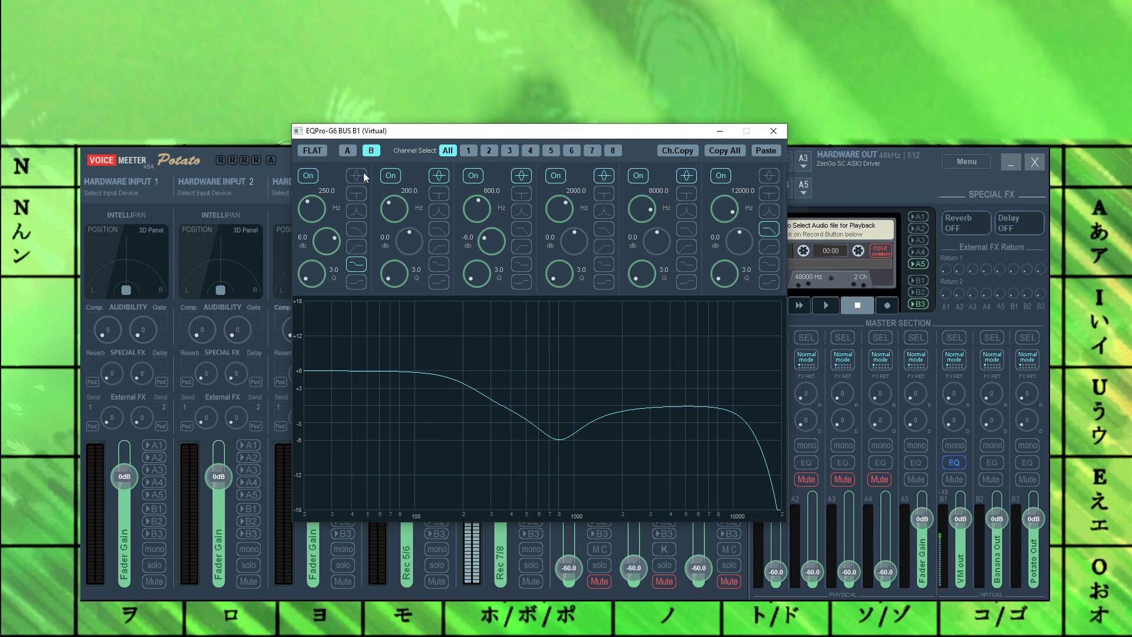
pyautogui.click(954, 463)
pyautogui.click(950, 462)
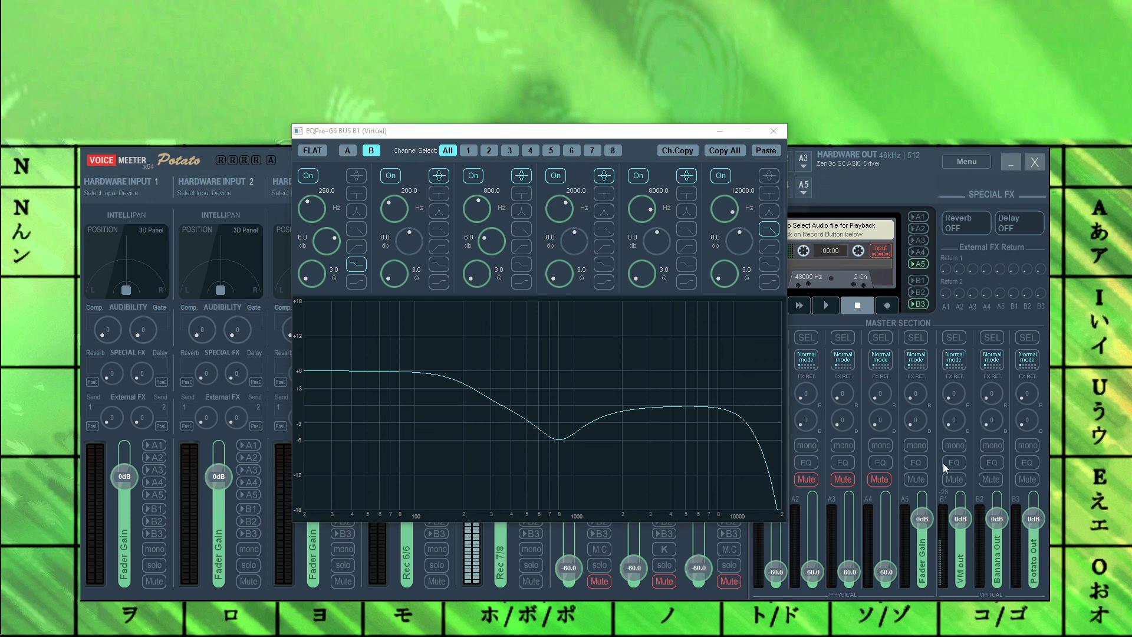
pyautogui.click(354, 151)
pyautogui.click(351, 151)
pyautogui.moveTo(351, 151); pyautogui.dragTo(483, 283)
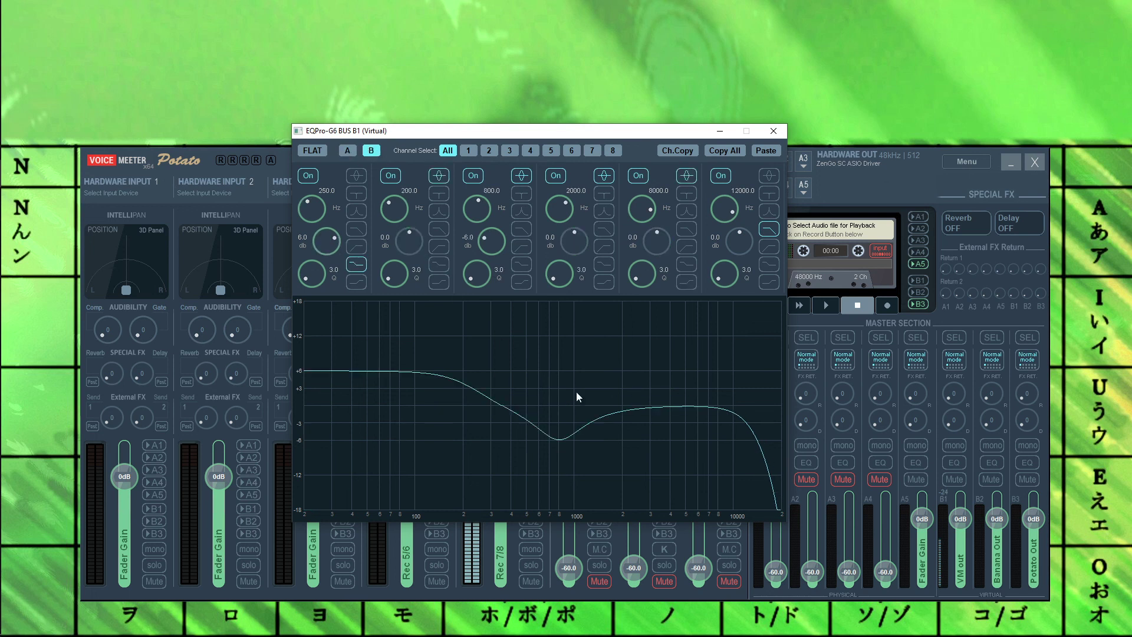
pyautogui.click(353, 152)
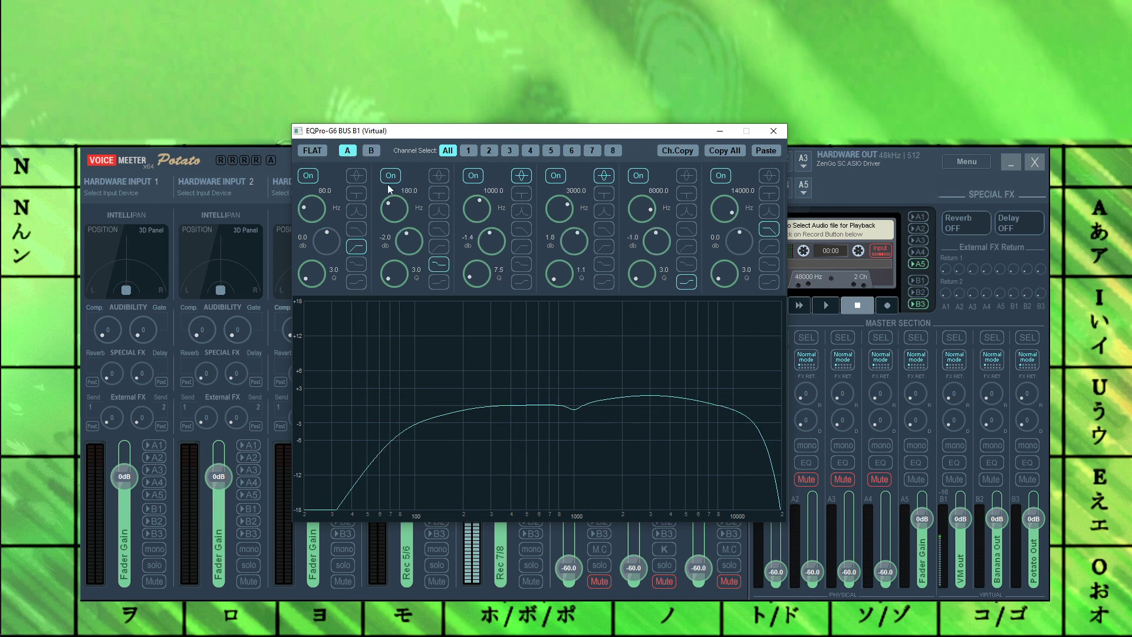